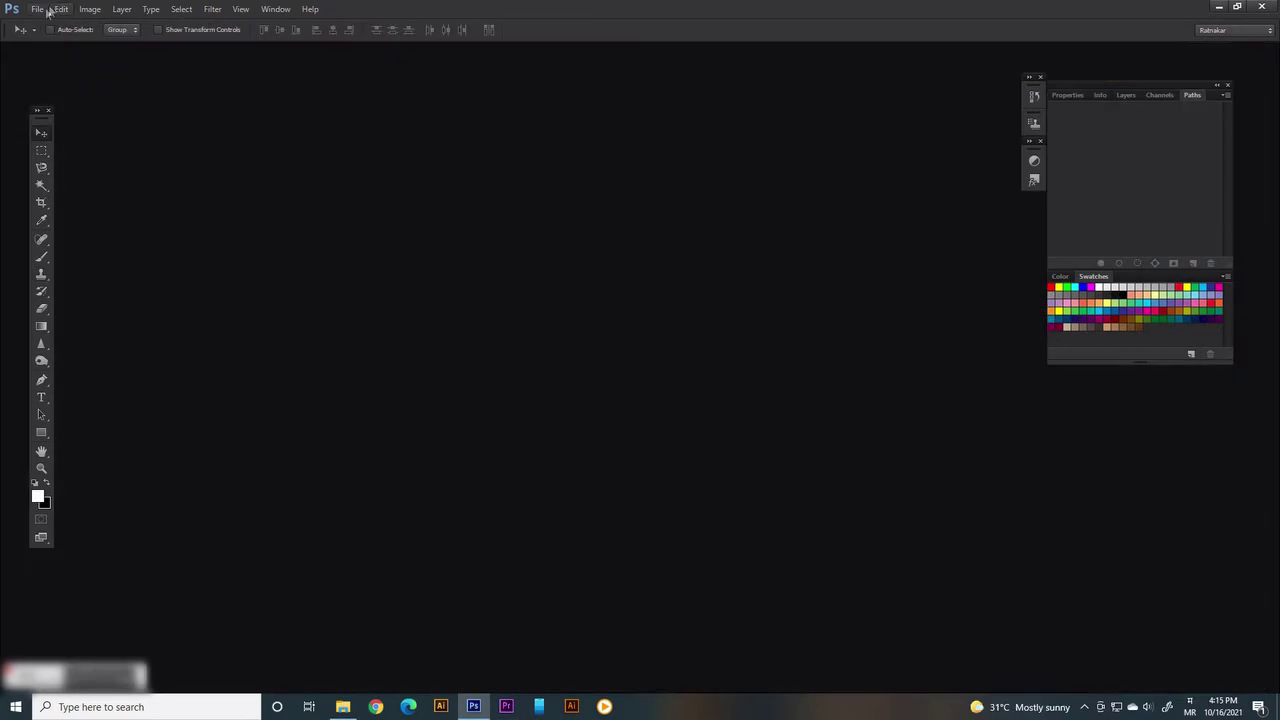
Open the 'yellow flower' image as its own CMYK document
{"action": "left_click", "coordinate": [37, 9]}
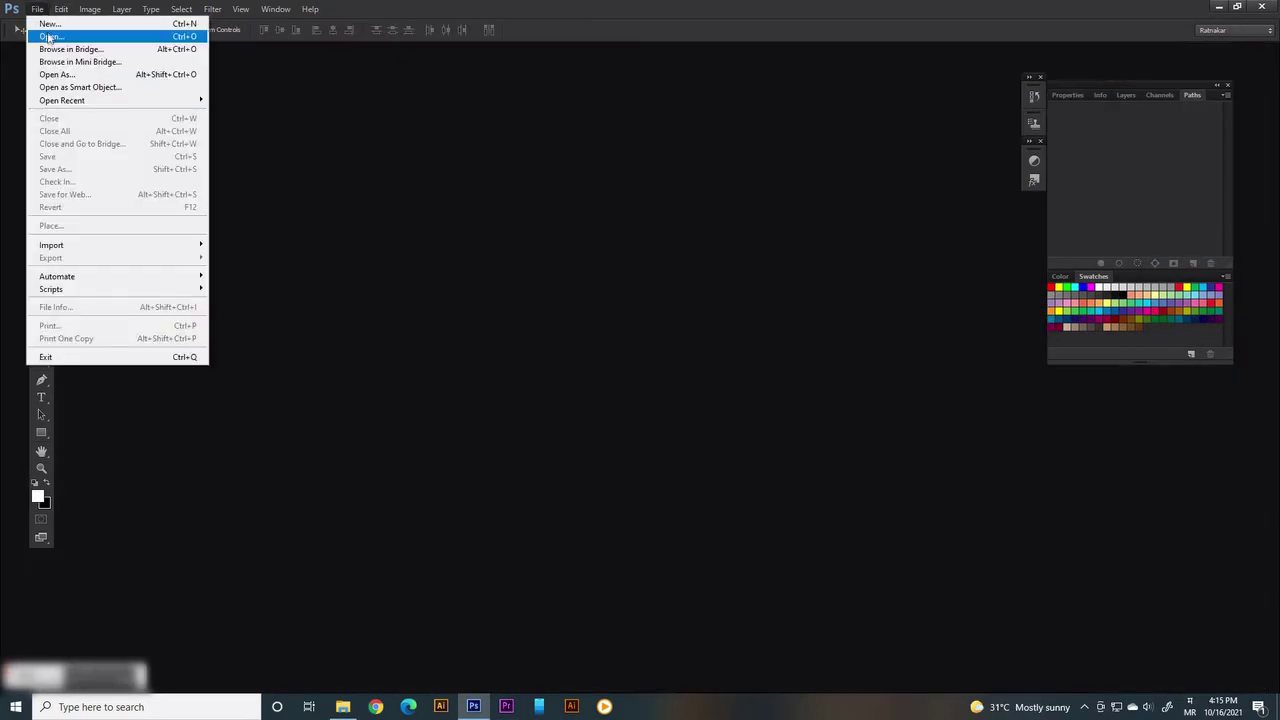
{"action": "left_click", "coordinate": [48, 37]}
{"action": "left_click", "coordinate": [300, 251]}
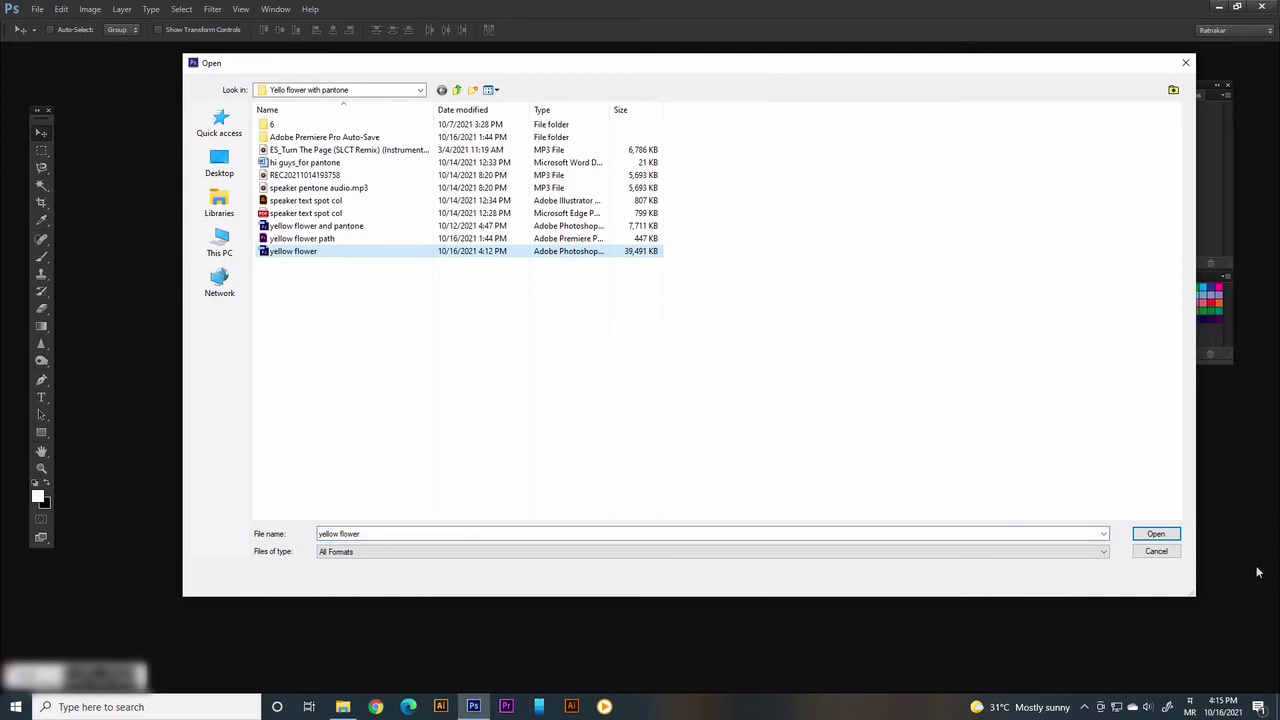
{"action": "left_click", "coordinate": [1155, 534]}
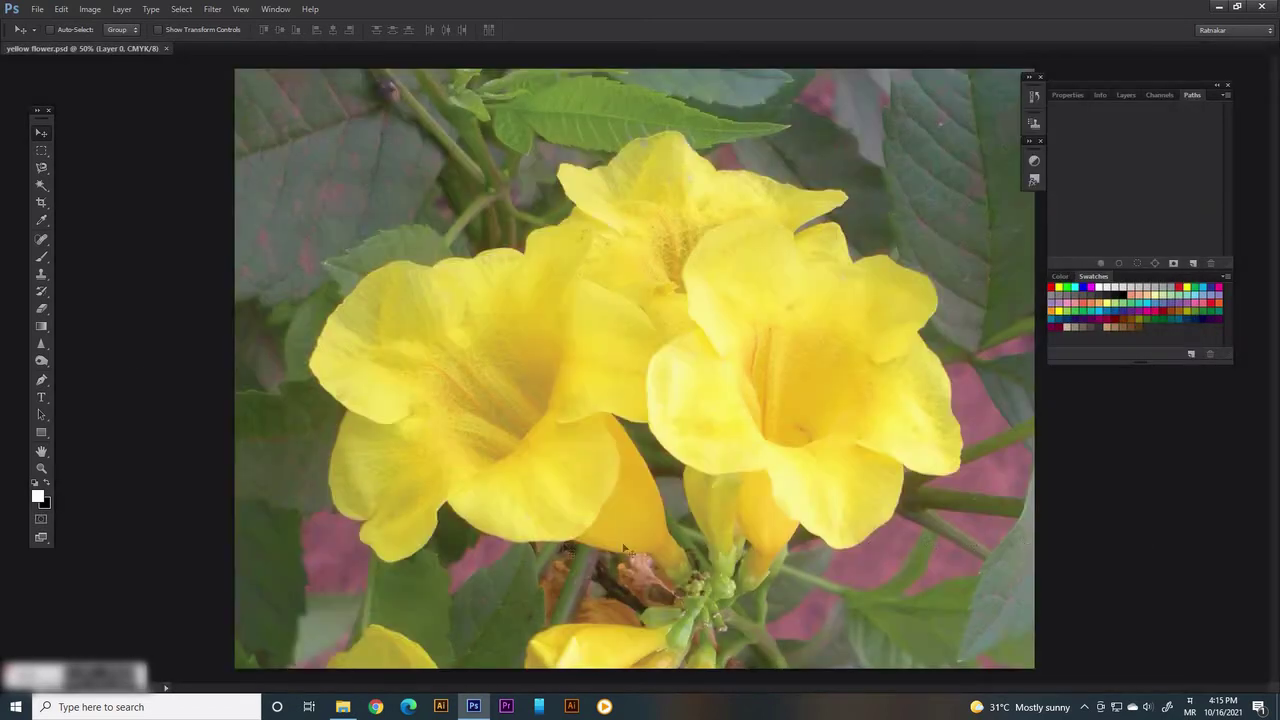
{"action": "left_click", "coordinate": [41, 380]}
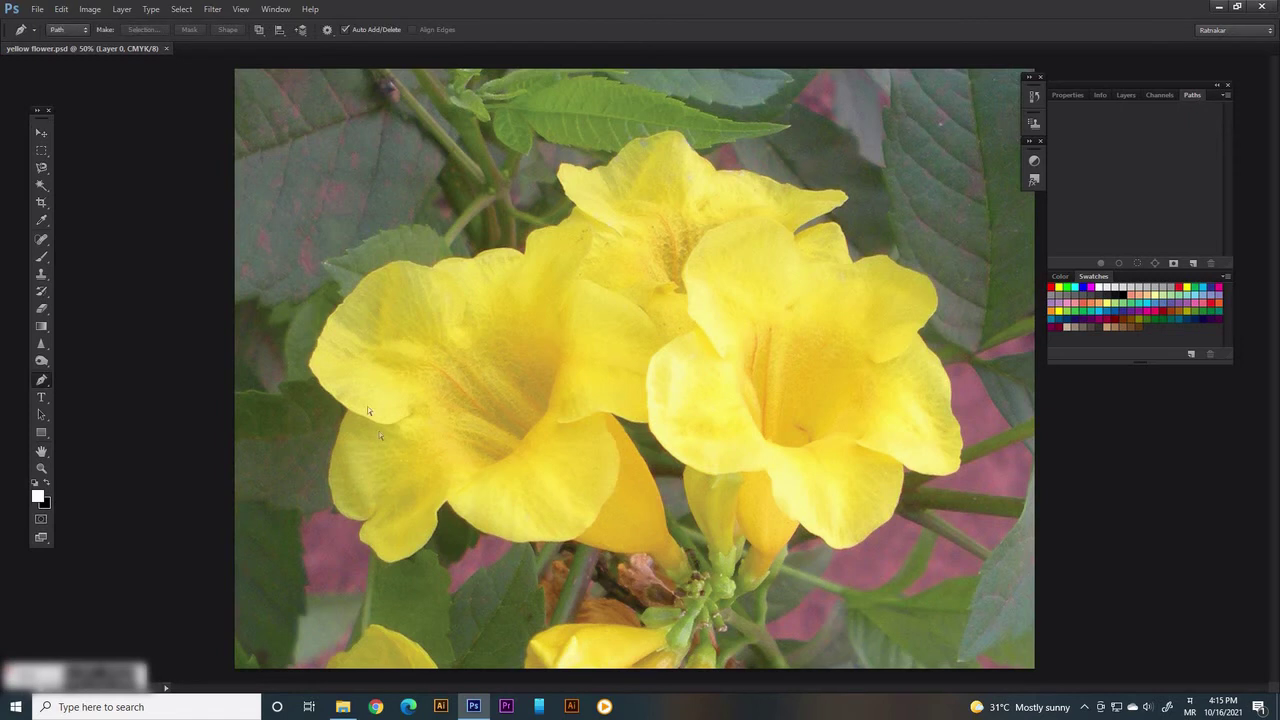
Zoom in and start the Pen path along the lower petal edge into the notch
{"action": "scroll", "coordinate": [367, 408], "scroll_direction": "up", "scroll_amount": 2}
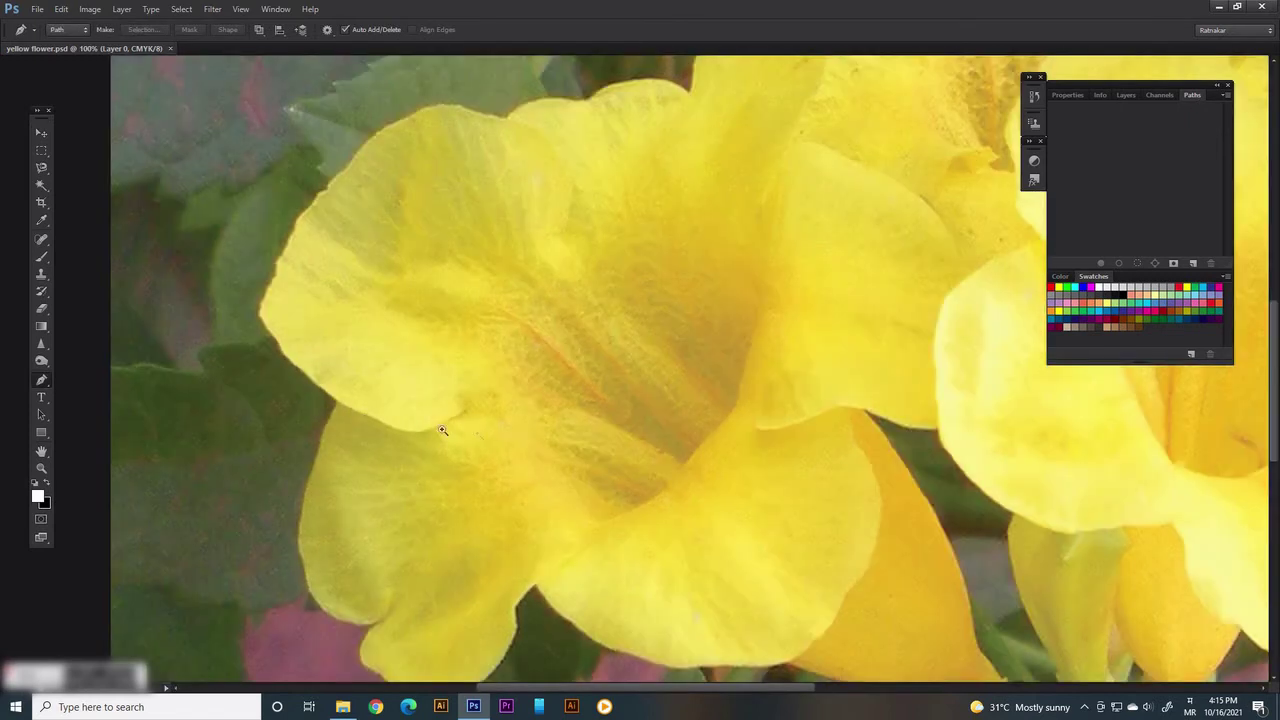
{"action": "left_click_drag", "start_coordinate": [423, 437], "coordinate": [478, 258]}
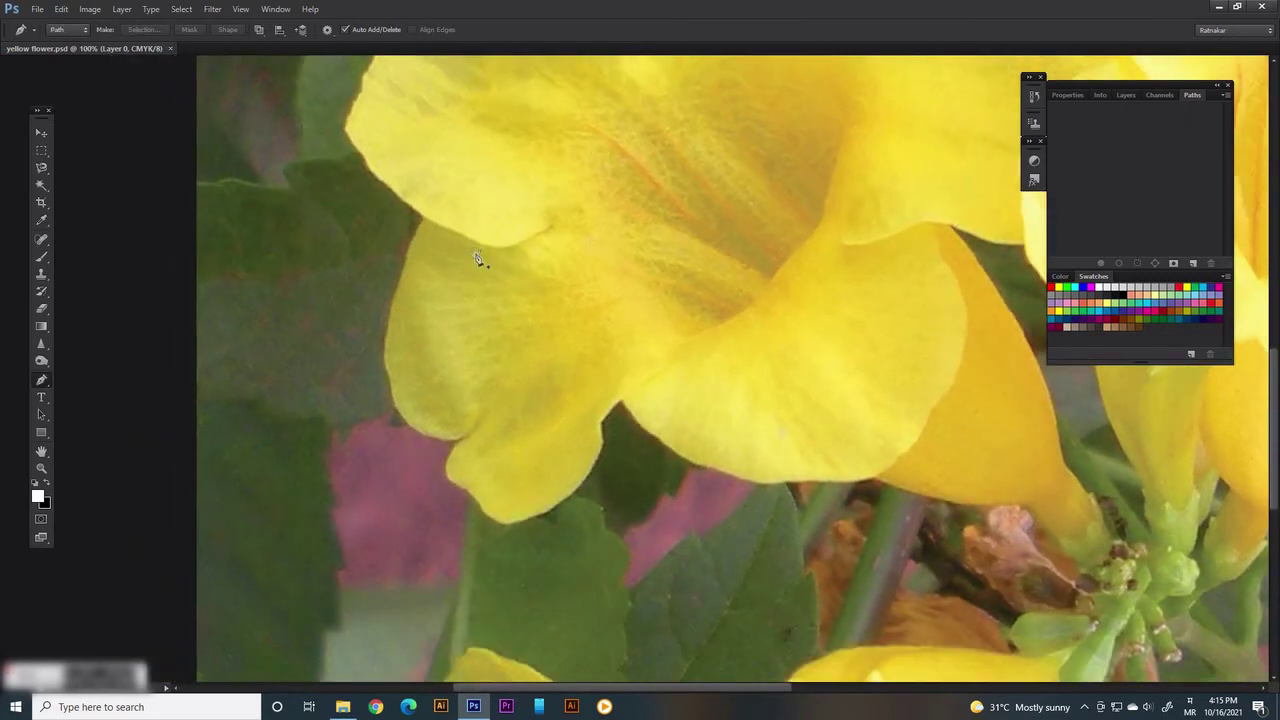
{"action": "left_click", "coordinate": [424, 216]}
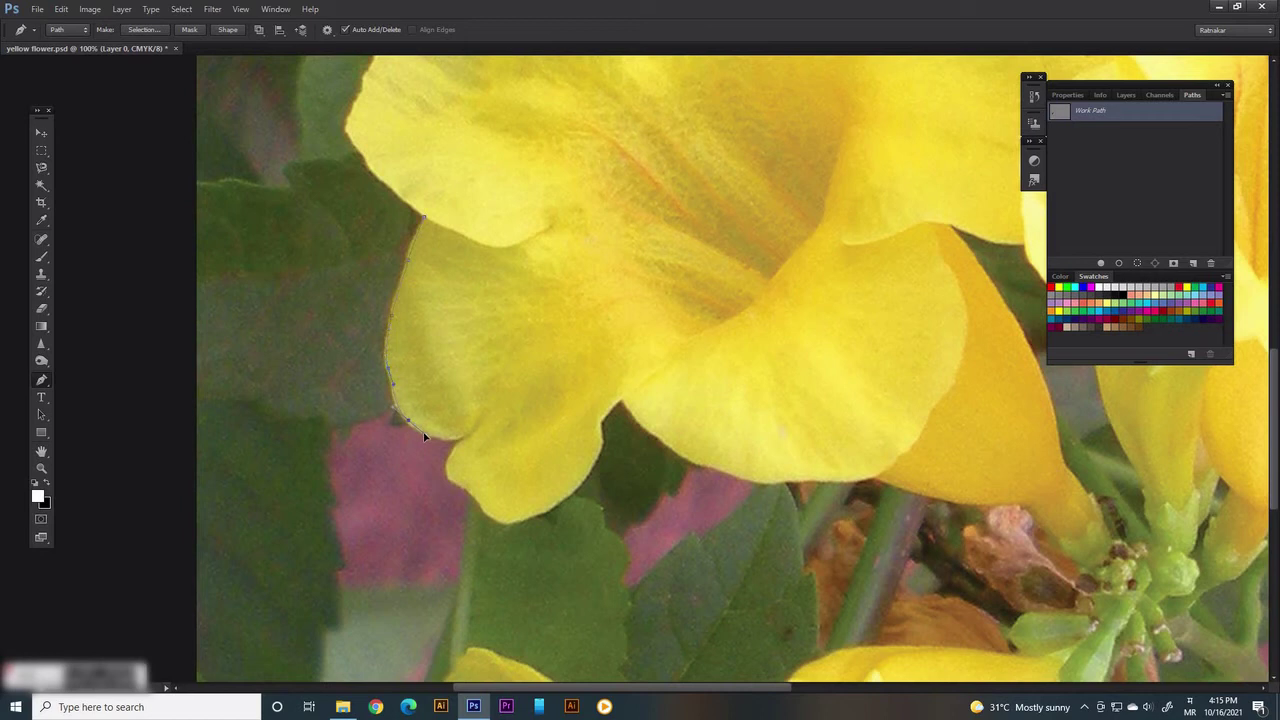
{"action": "left_click", "coordinate": [468, 436]}
{"action": "left_click", "coordinate": [468, 436], "text": "alt"}
{"action": "scroll", "coordinate": [449, 478], "scroll_direction": "up", "scroll_amount": 5}
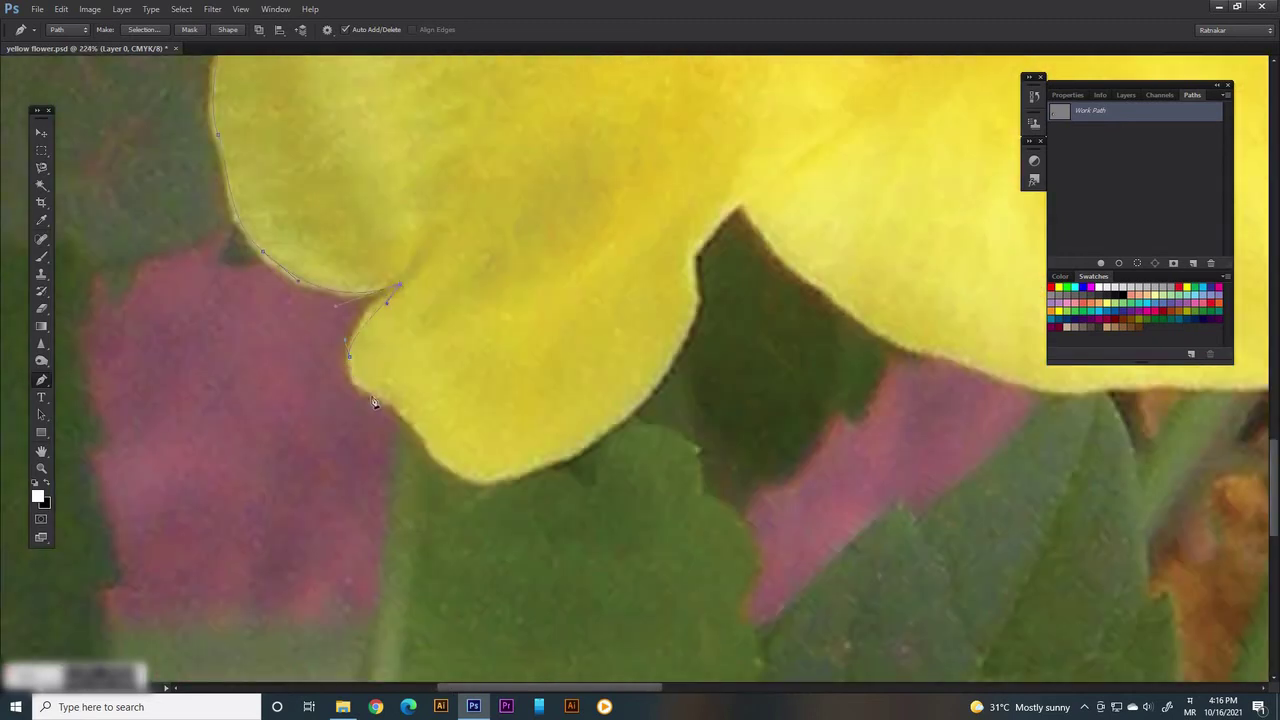
{"action": "left_click", "coordinate": [373, 393]}
{"action": "left_click", "coordinate": [422, 435]}
{"action": "left_click", "coordinate": [457, 470]}
{"action": "left_click", "coordinate": [522, 471]}
{"action": "left_click", "coordinate": [595, 436]}
{"action": "left_click", "coordinate": [643, 400]}
{"action": "left_click", "coordinate": [660, 373]}
{"action": "left_click", "coordinate": [695, 320]}
Continue the Pen path up the next petal edge, curving anchors to fit it
{"action": "left_click_drag", "start_coordinate": [695, 320], "coordinate": [386, 475]}
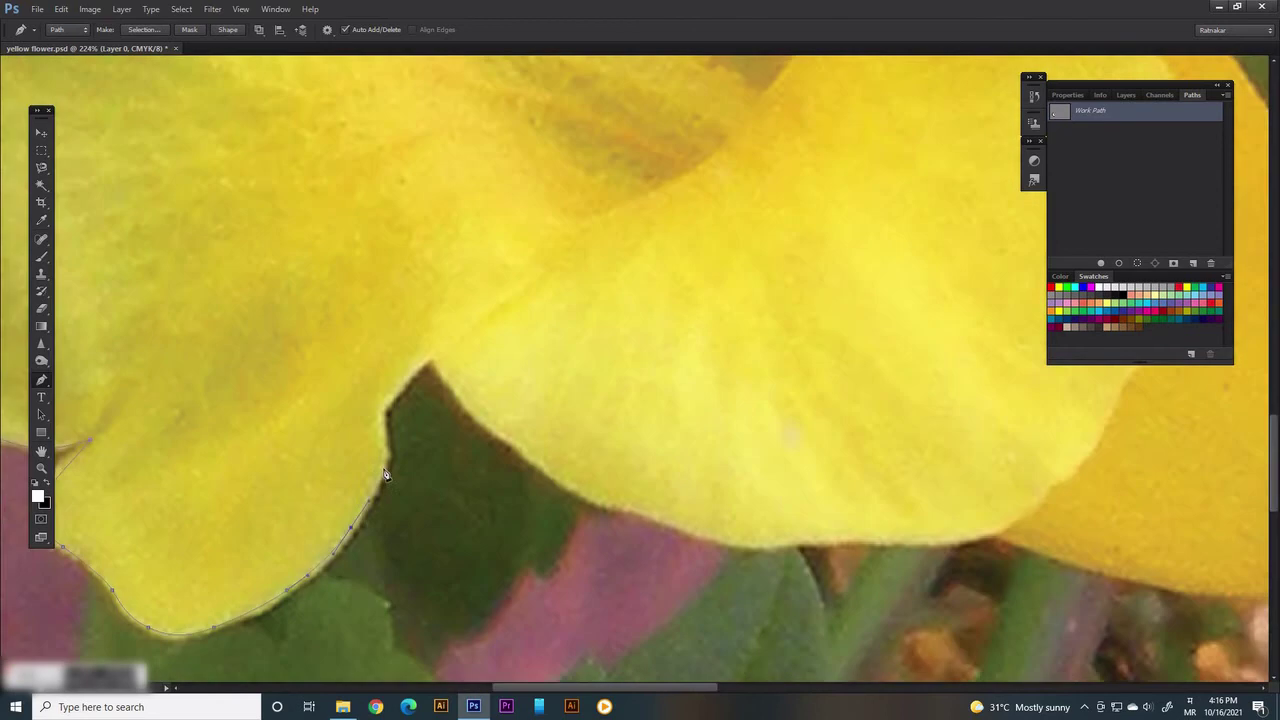
{"action": "left_click", "coordinate": [380, 413]}
{"action": "left_click", "coordinate": [396, 386]}
{"action": "left_click", "coordinate": [406, 376]}
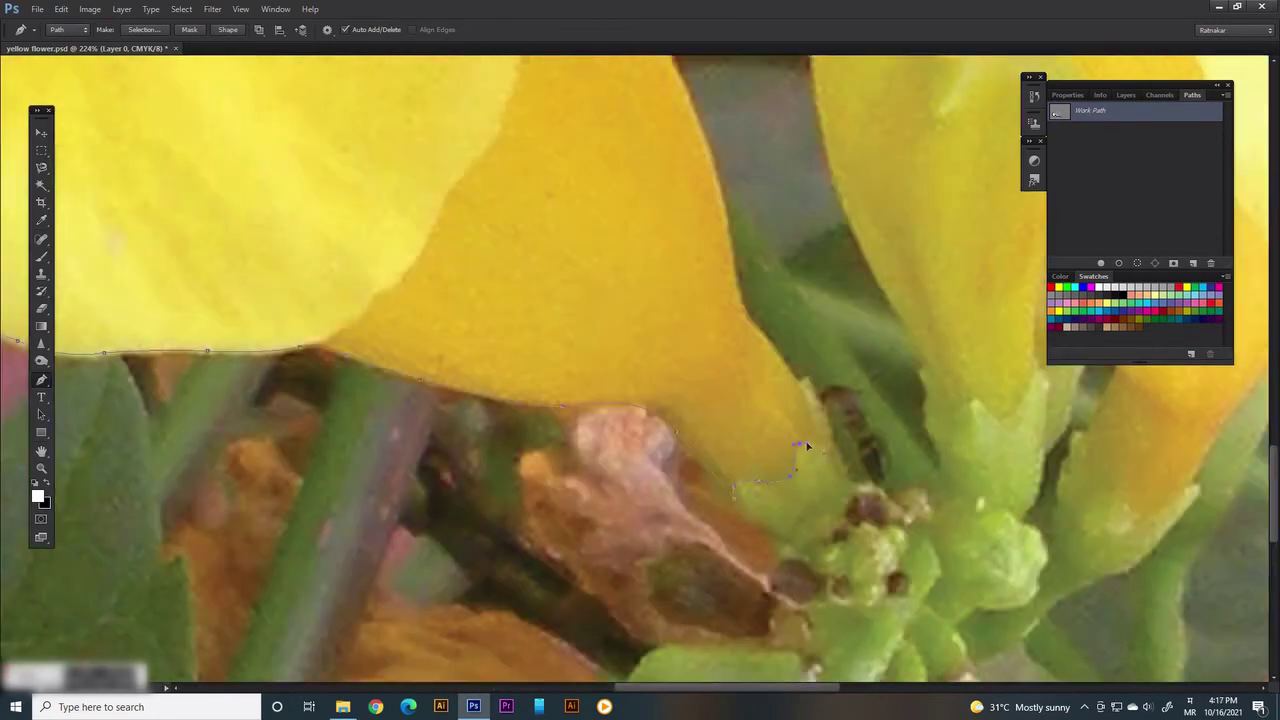
{"action": "left_click", "coordinate": [800, 380]}
{"action": "left_click_drag", "start_coordinate": [800, 380], "coordinate": [780, 557]}
{"action": "left_click", "coordinate": [726, 519]}
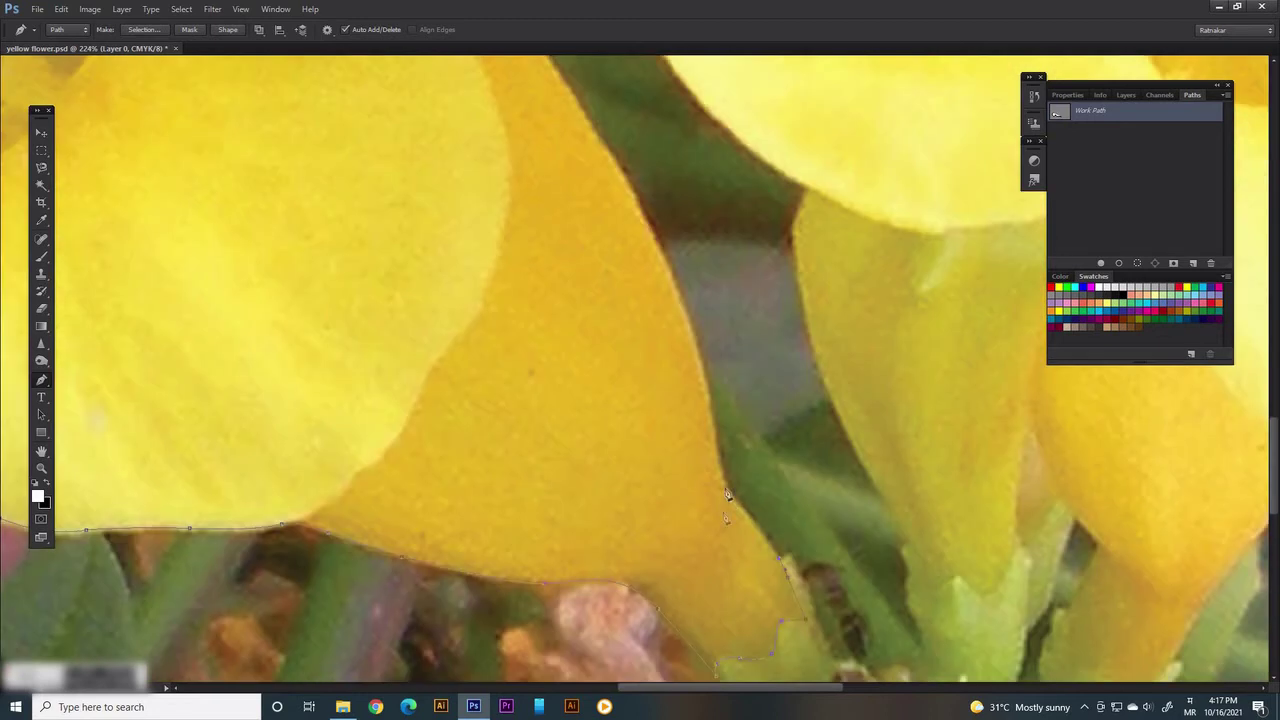
{"action": "left_click", "coordinate": [728, 494]}
{"action": "left_click", "coordinate": [718, 471]}
{"action": "mouse_move", "coordinate": [700, 366]}
{"action": "left_mouse_down"}
{"action": "mouse_move", "coordinate": [690, 330]}
{"action": "mouse_move", "coordinate": [848, 573]}
{"action": "left_mouse_up"}
{"action": "left_click", "coordinate": [782, 503]}
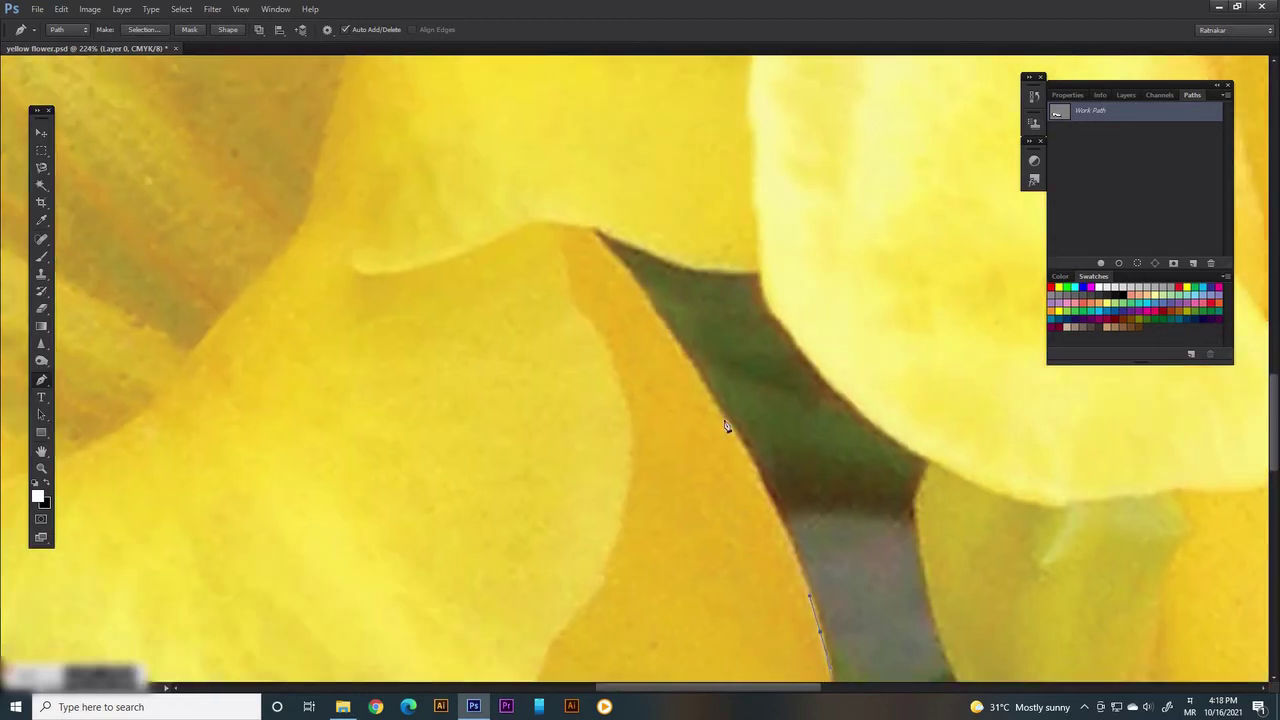
{"action": "left_click_drag", "start_coordinate": [723, 418], "coordinate": [671, 337]}
Trace around the petal tip and down the stem edge with curved and corner anchors
{"action": "left_click_drag", "start_coordinate": [589, 229], "coordinate": [523, 157]}
{"action": "left_click_drag", "start_coordinate": [680, 263], "coordinate": [697, 268]}
{"action": "left_click", "coordinate": [762, 270]}
{"action": "left_click_drag", "start_coordinate": [787, 326], "coordinate": [806, 352]}
{"action": "left_click_drag", "start_coordinate": [845, 394], "coordinate": [856, 403]}
{"action": "mouse_move", "coordinate": [930, 461]}
{"action": "left_mouse_down"}
{"action": "mouse_move", "coordinate": [966, 470]}
{"action": "mouse_move", "coordinate": [763, 248]}
{"action": "left_mouse_up"}
{"action": "left_click", "coordinate": [760, 241]}
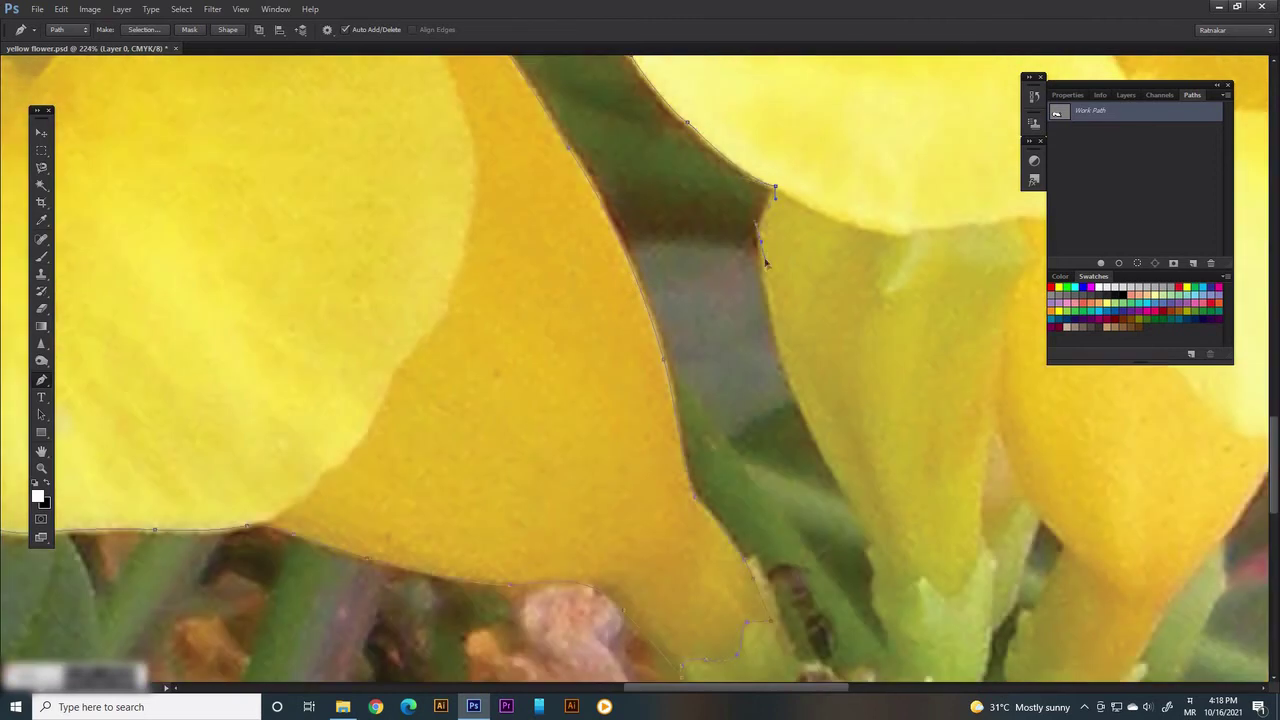
{"action": "left_click", "coordinate": [763, 266]}
{"action": "left_click", "coordinate": [803, 414]}
{"action": "mouse_move", "coordinate": [874, 547]}
{"action": "left_mouse_down"}
{"action": "mouse_move", "coordinate": [885, 563]}
{"action": "mouse_move", "coordinate": [768, 314]}
{"action": "left_mouse_up"}
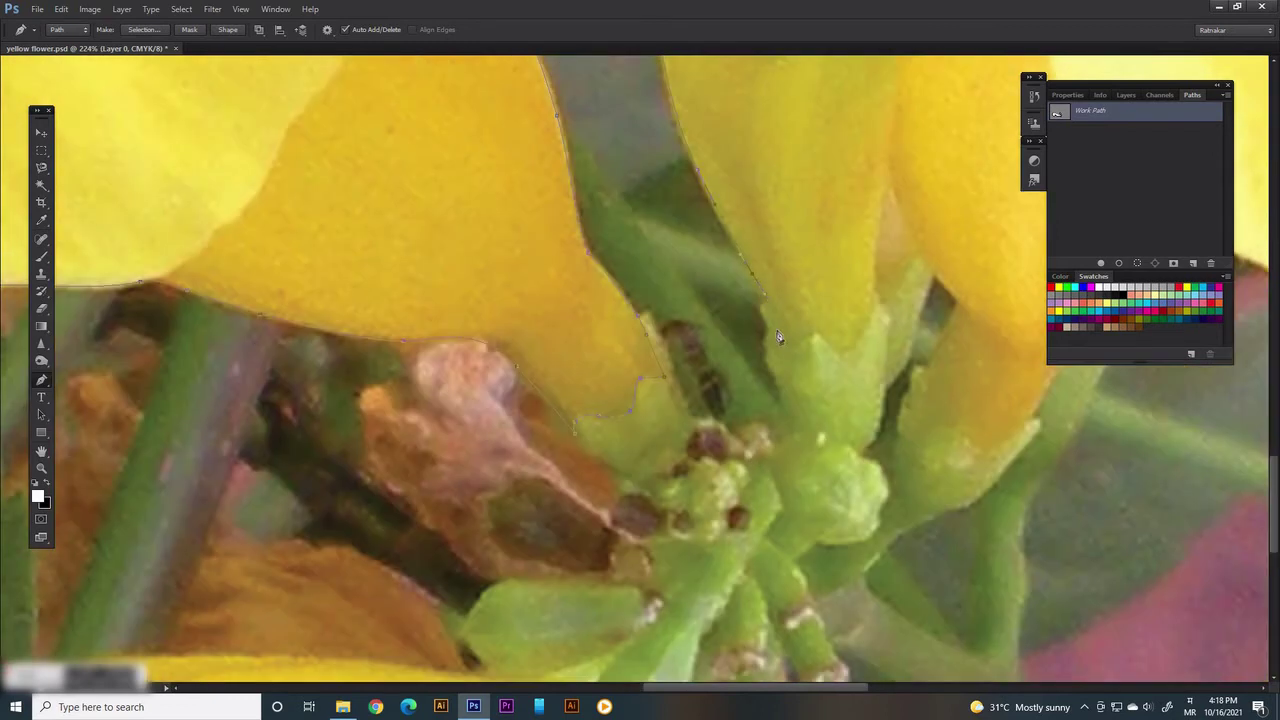
Continue the path around the flower base and down the next petal's edge
{"action": "left_click", "coordinate": [780, 332]}
{"action": "left_click", "coordinate": [785, 346]}
{"action": "left_click", "coordinate": [818, 334]}
{"action": "left_click", "coordinate": [835, 359]}
{"action": "left_click", "coordinate": [872, 314]}
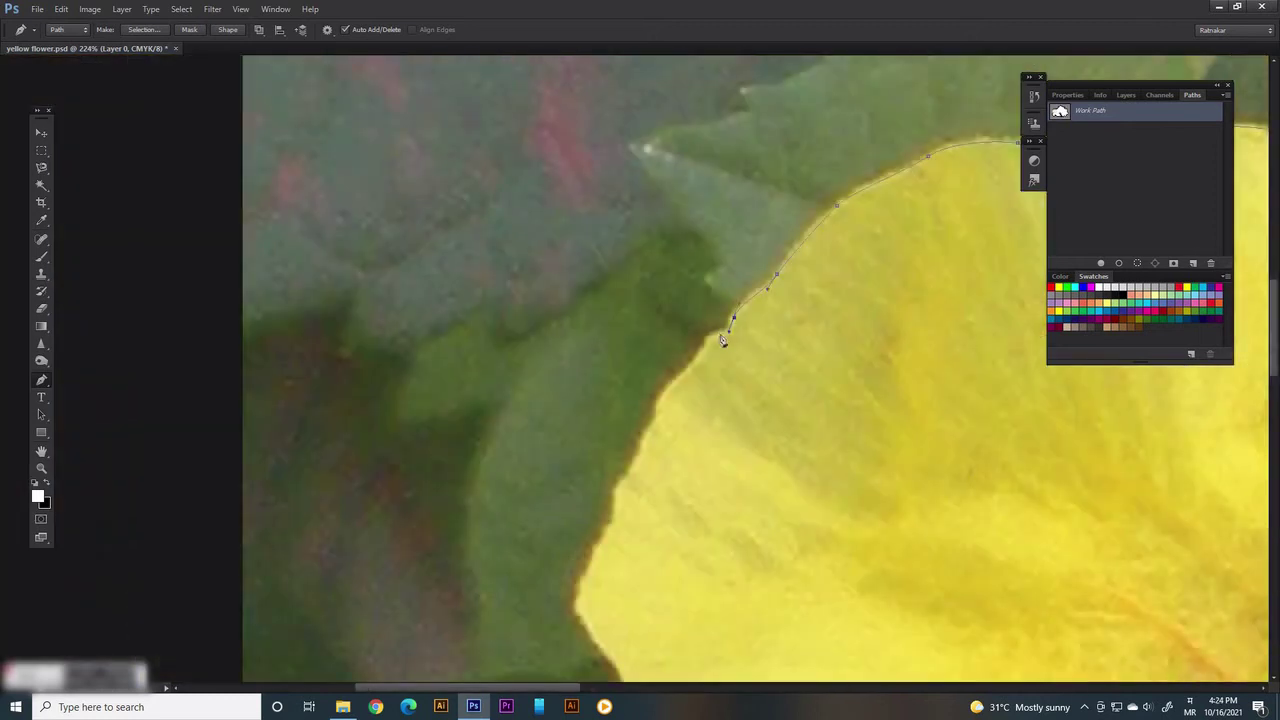
{"action": "left_click", "coordinate": [704, 350]}
{"action": "left_click", "coordinate": [673, 382]}
{"action": "left_click", "coordinate": [657, 412]}
{"action": "left_click", "coordinate": [642, 446]}
{"action": "left_click", "coordinate": [626, 479]}
Trace the remaining petal edges and close the path at its starting anchor
{"action": "left_click_drag", "start_coordinate": [673, 482], "coordinate": [788, 362]}
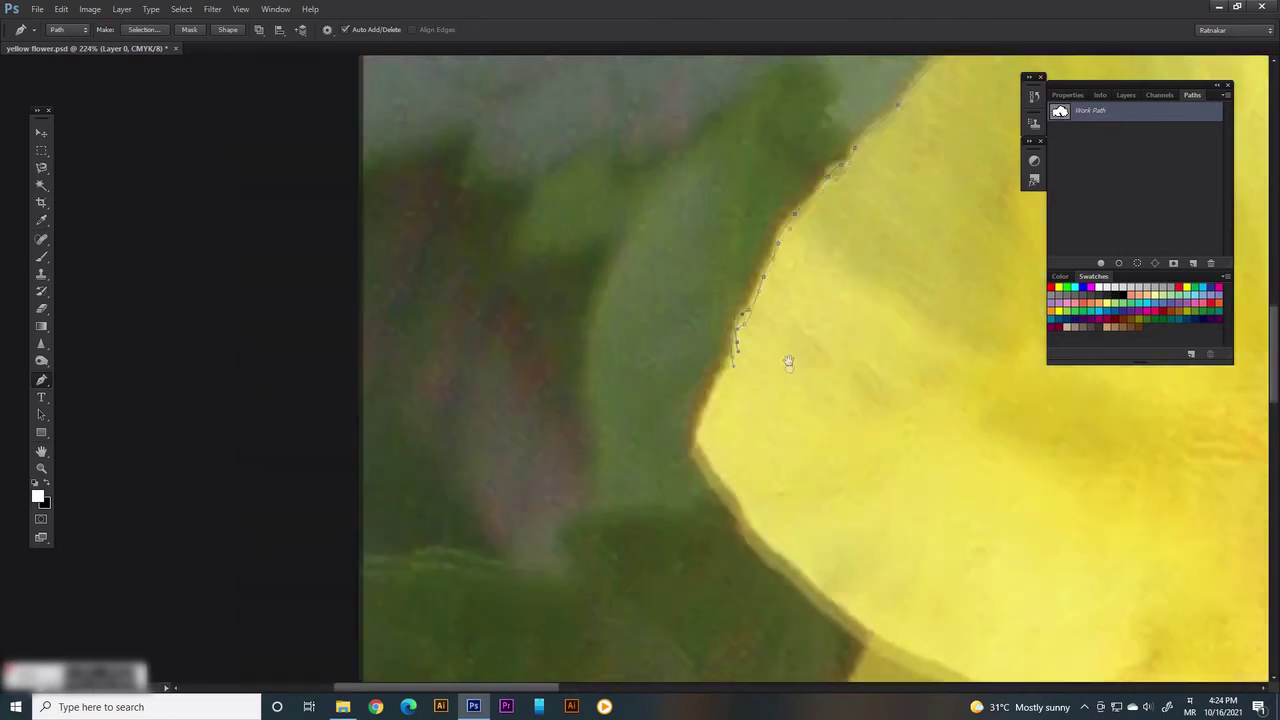
{"action": "left_click", "coordinate": [724, 369]}
{"action": "left_click", "coordinate": [706, 407]}
{"action": "left_click_drag", "start_coordinate": [701, 440], "coordinate": [705, 451]}
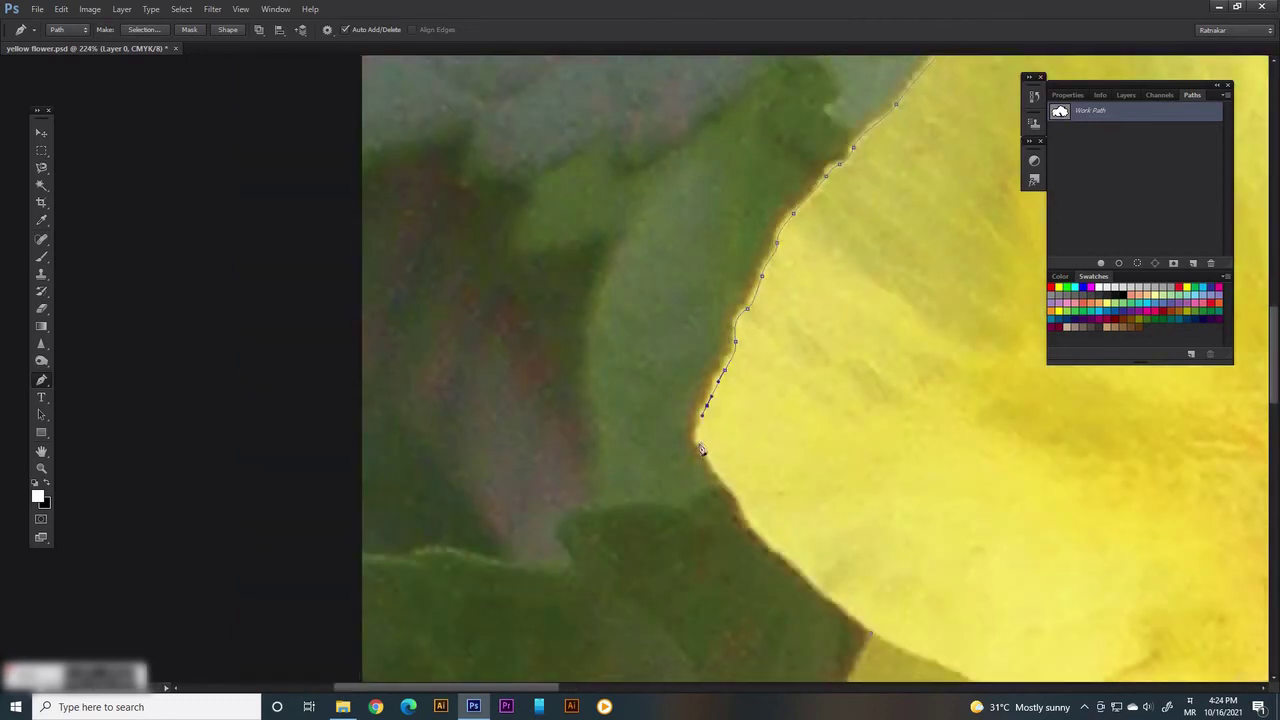
{"action": "left_click", "coordinate": [729, 492]}
{"action": "left_click_drag", "start_coordinate": [760, 530], "coordinate": [594, 255]}
{"action": "left_click", "coordinate": [592, 251]}
{"action": "left_click", "coordinate": [630, 289]}
{"action": "left_click", "coordinate": [642, 300]}
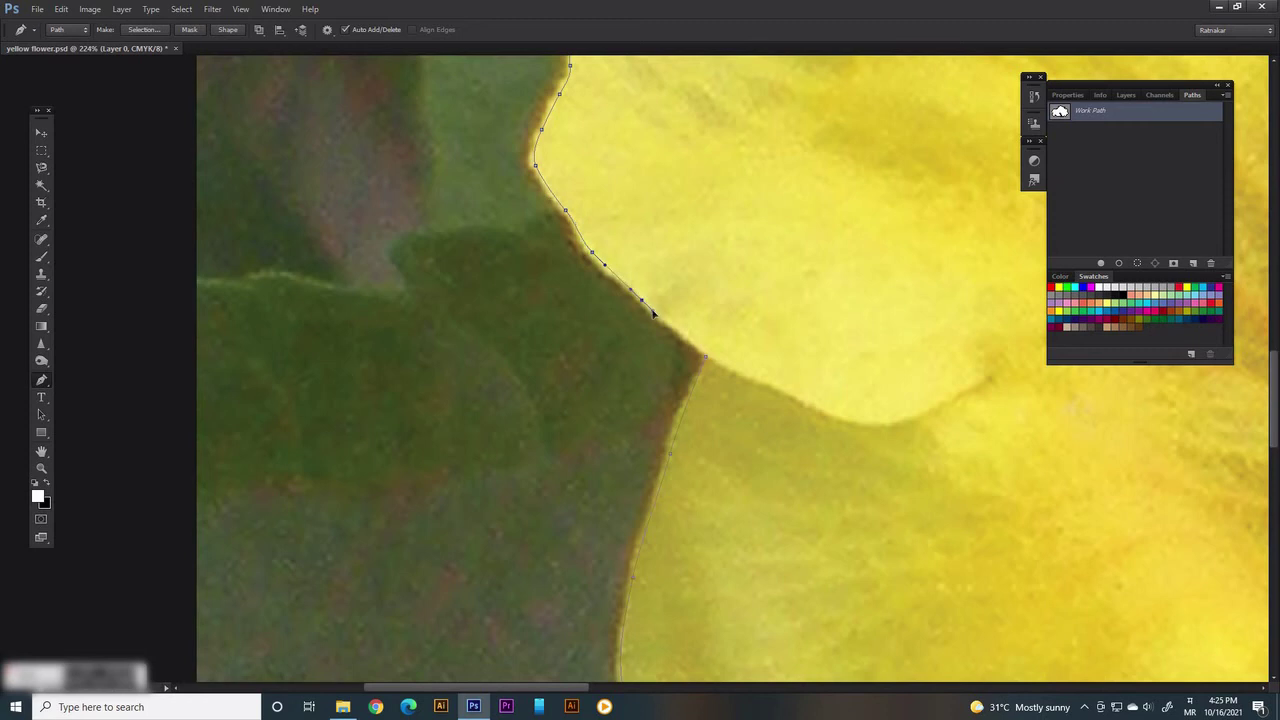
{"action": "left_click", "coordinate": [675, 328]}
{"action": "left_click", "coordinate": [698, 343]}
{"action": "left_click", "coordinate": [706, 359]}
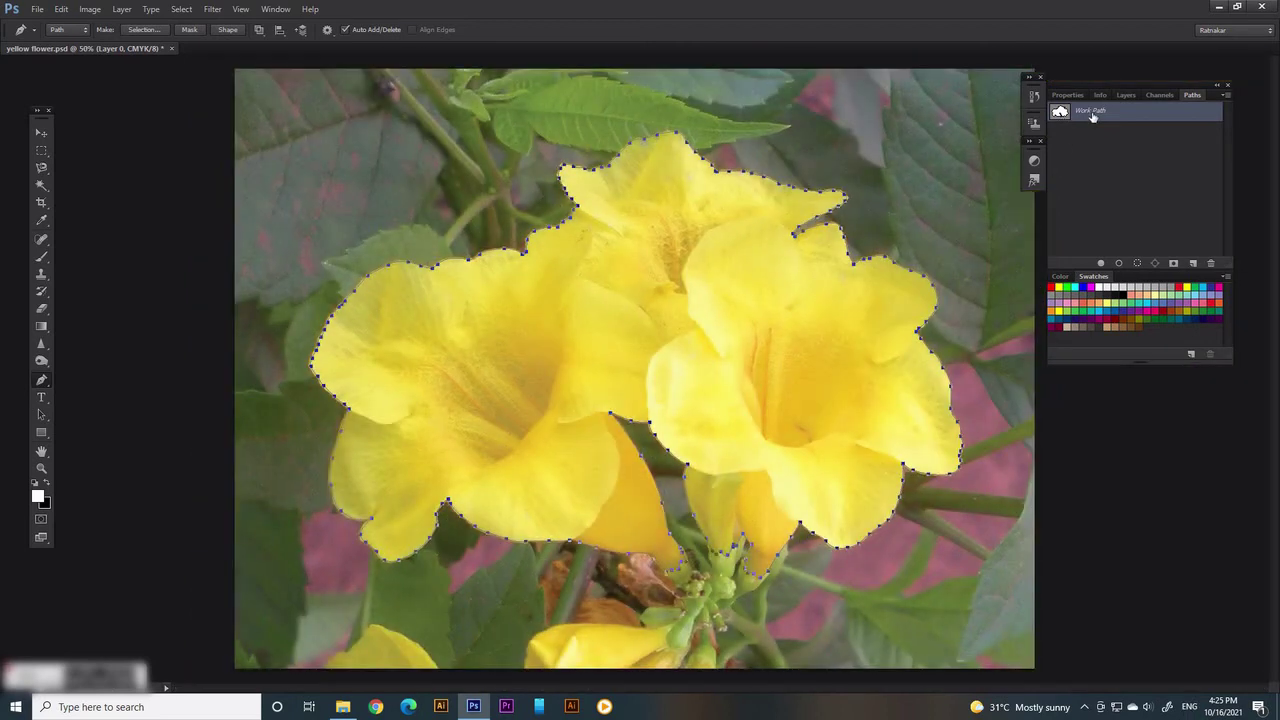
Save the work path under the name 'Yellow flower'
{"action": "double_click", "coordinate": [1092, 112]}
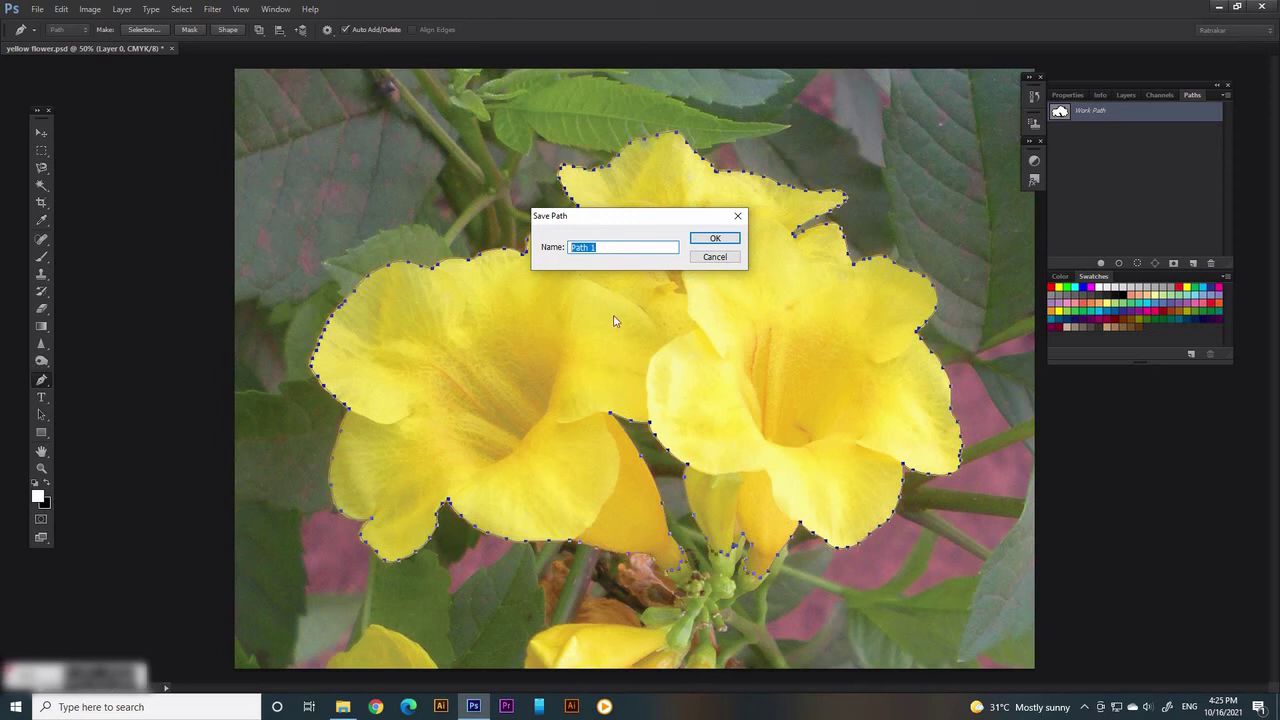
{"action": "type", "text": "Yellow flower"}
{"action": "left_click", "coordinate": [713, 239]}
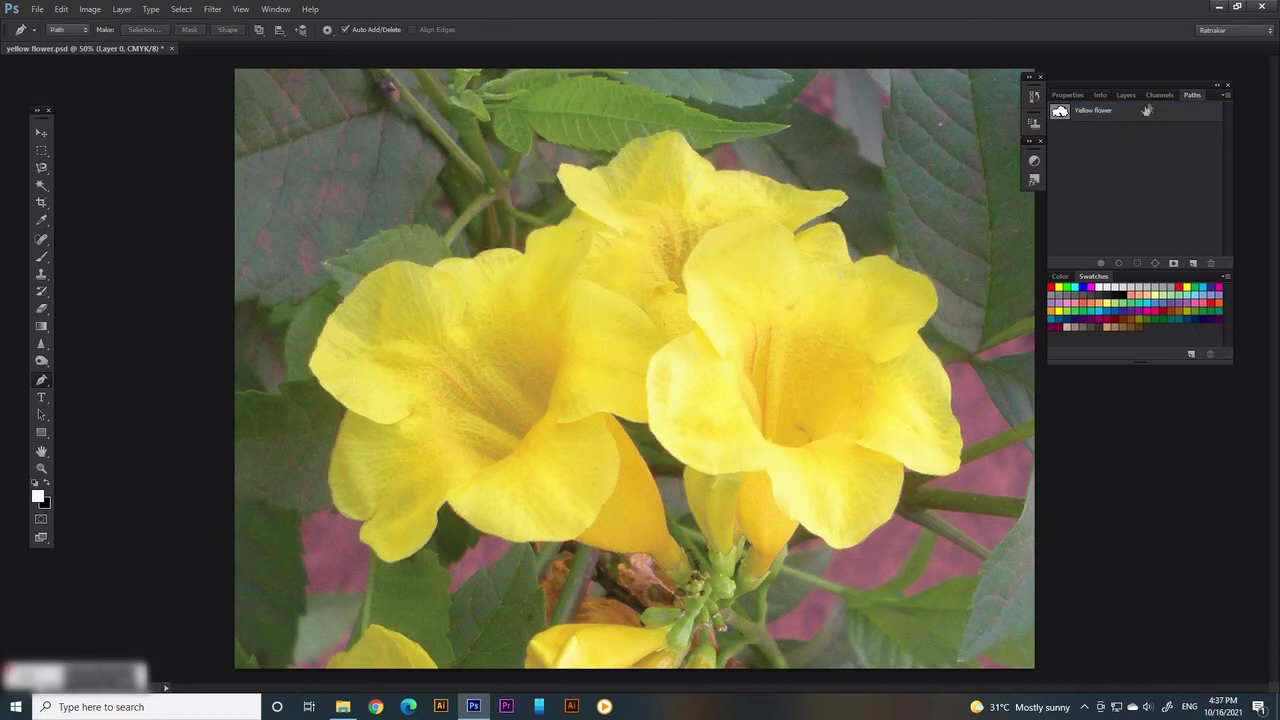
{"action": "left_click", "coordinate": [1153, 94]}
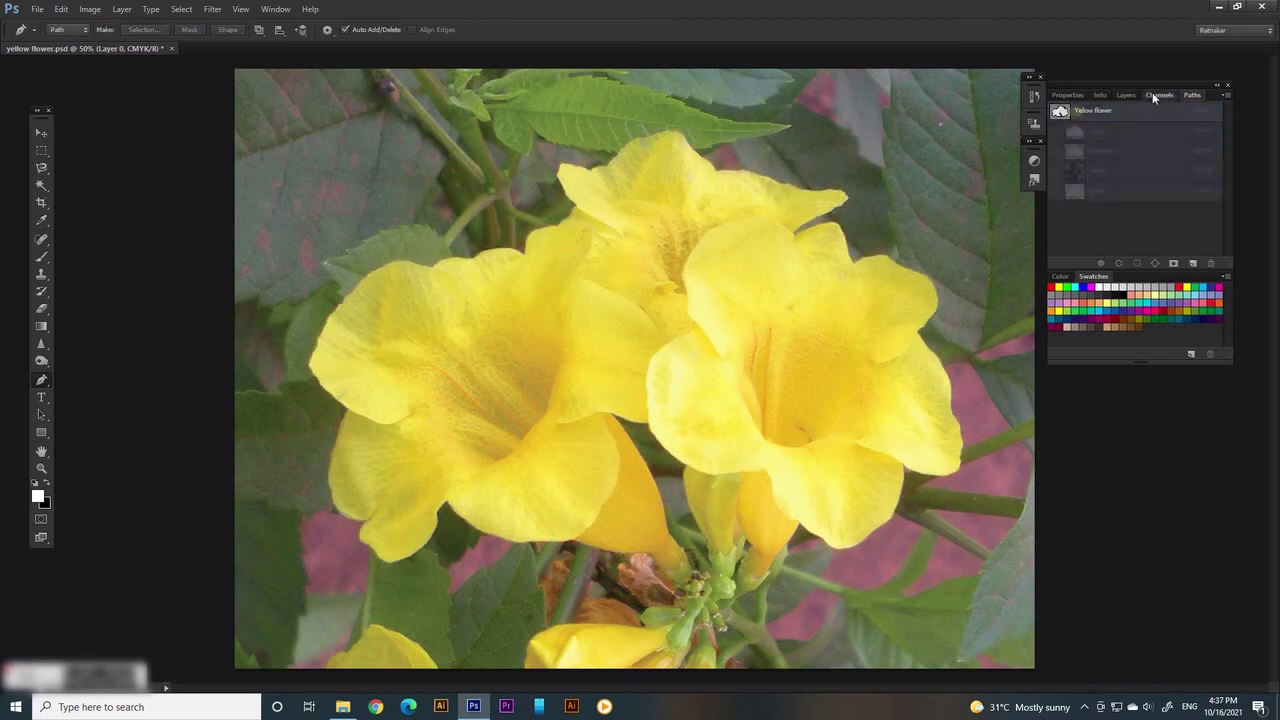
Add a new spot channel using PANTONE 354 C ink from the colour library
{"action": "left_click", "coordinate": [1224, 95]}
{"action": "left_click", "coordinate": [1228, 146]}
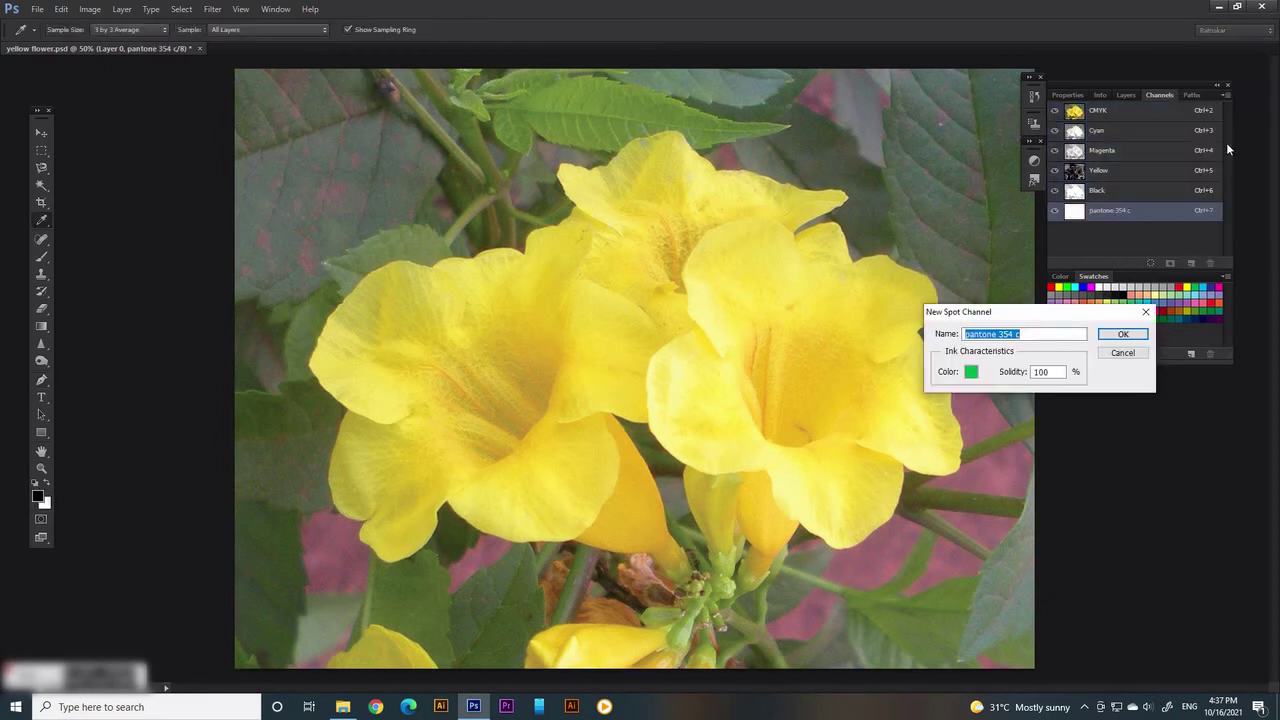
{"action": "left_click", "coordinate": [971, 371]}
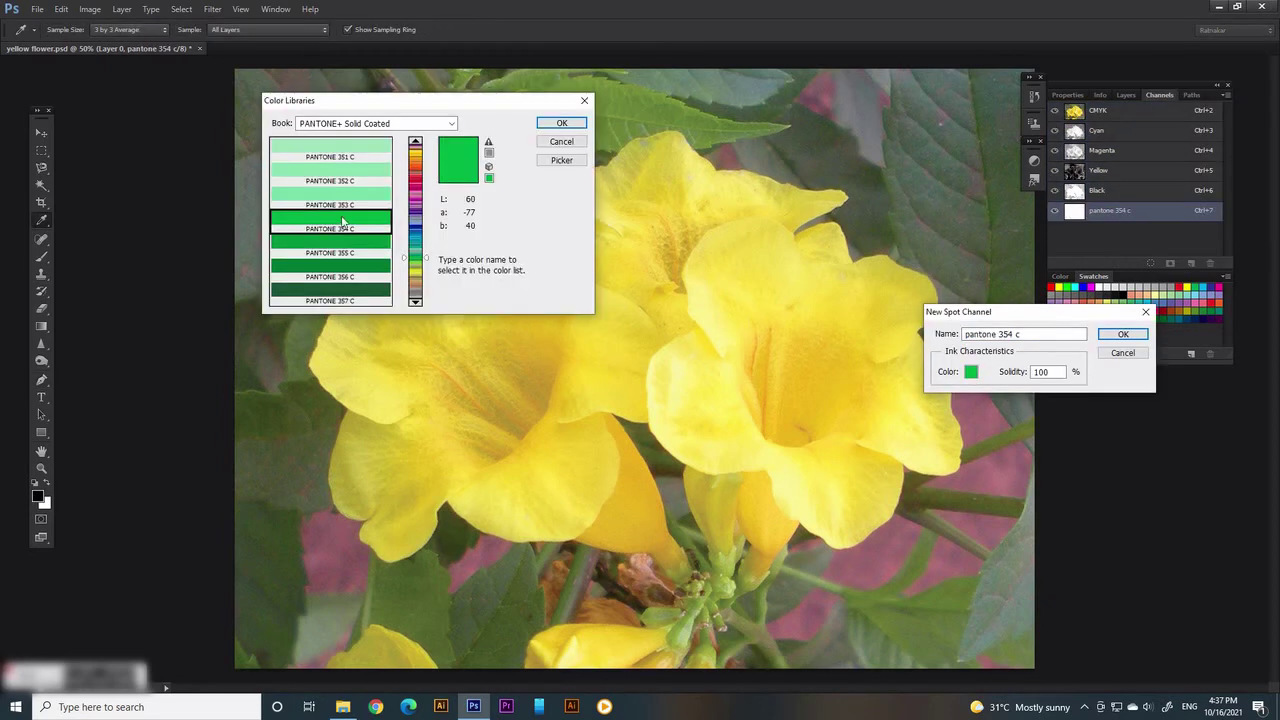
{"action": "left_click", "coordinate": [562, 122]}
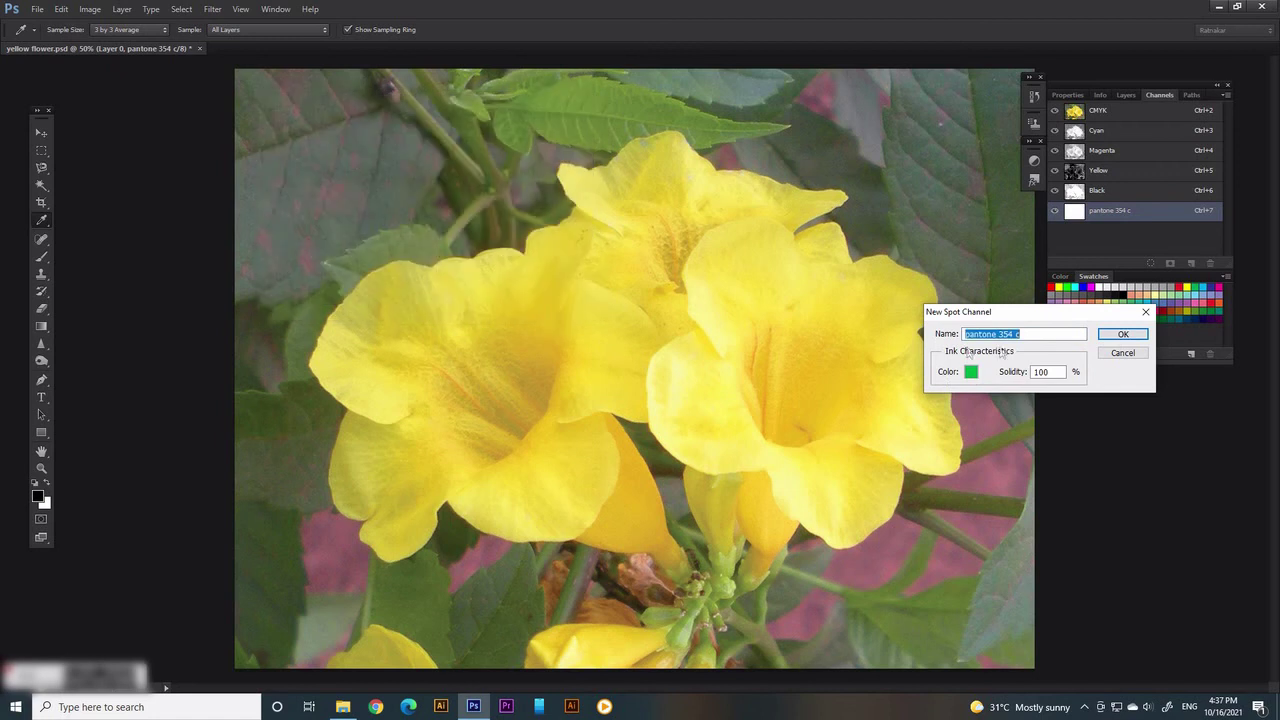
{"action": "left_click", "coordinate": [1115, 336]}
{"action": "key", "text": "p"}
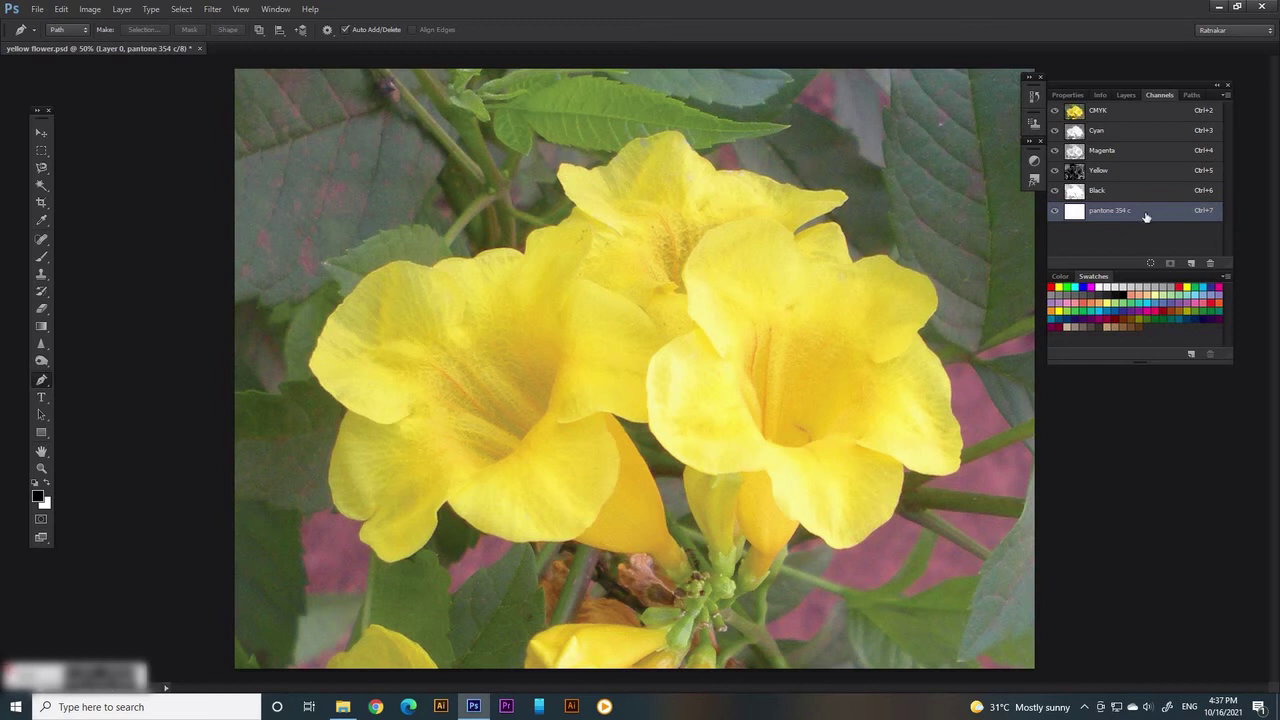
Select the entire canvas and copy the image
{"action": "left_click", "coordinate": [1118, 191]}
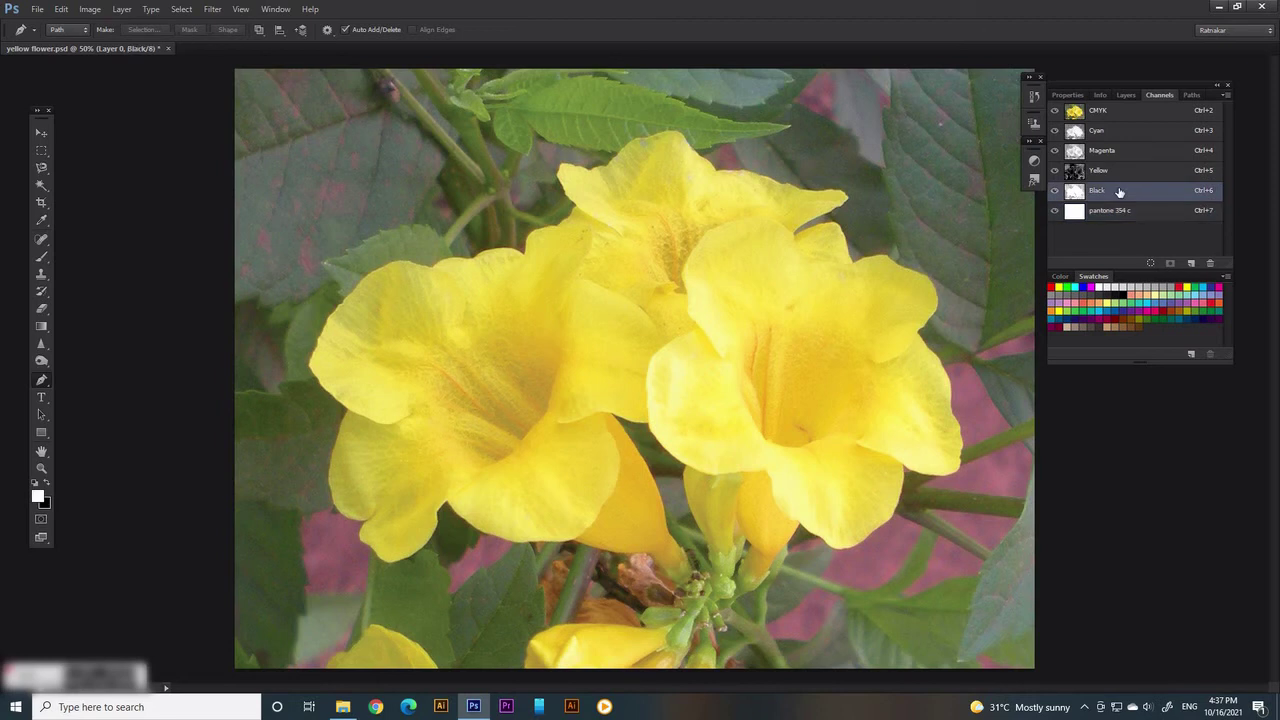
{"action": "left_click", "coordinate": [1056, 211]}
{"action": "left_click", "coordinate": [180, 9]}
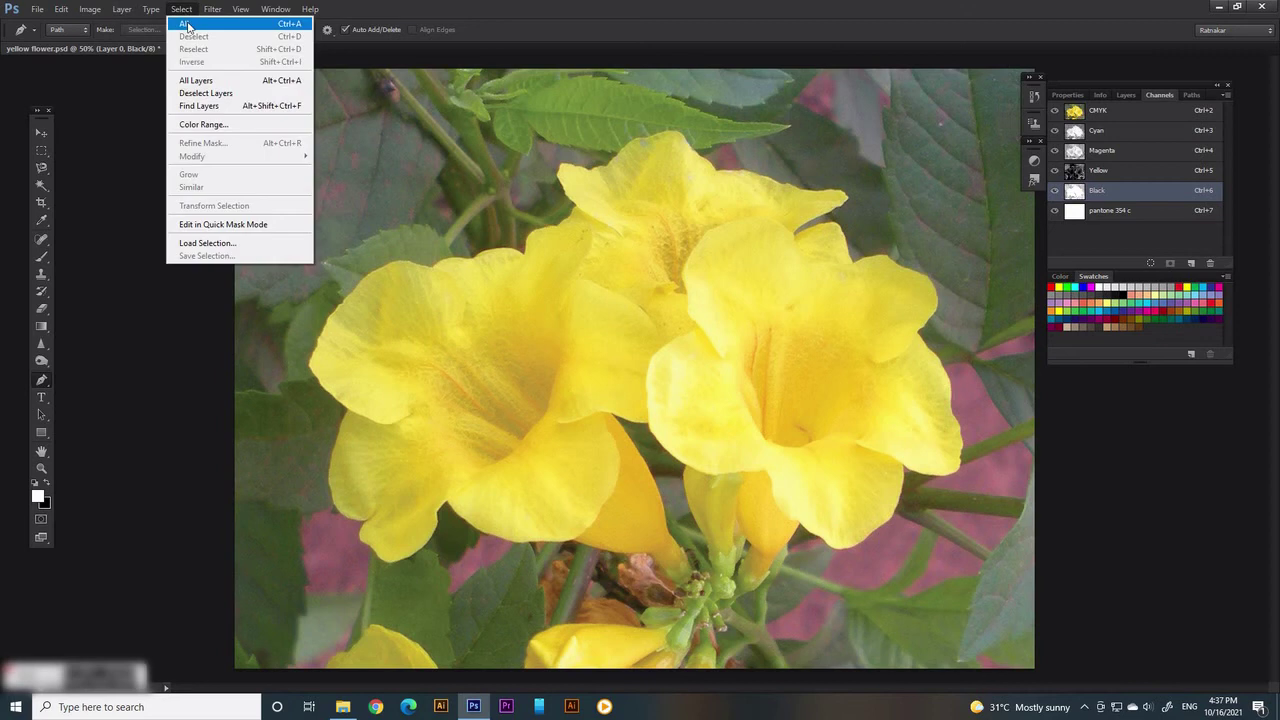
{"action": "left_click", "coordinate": [187, 26]}
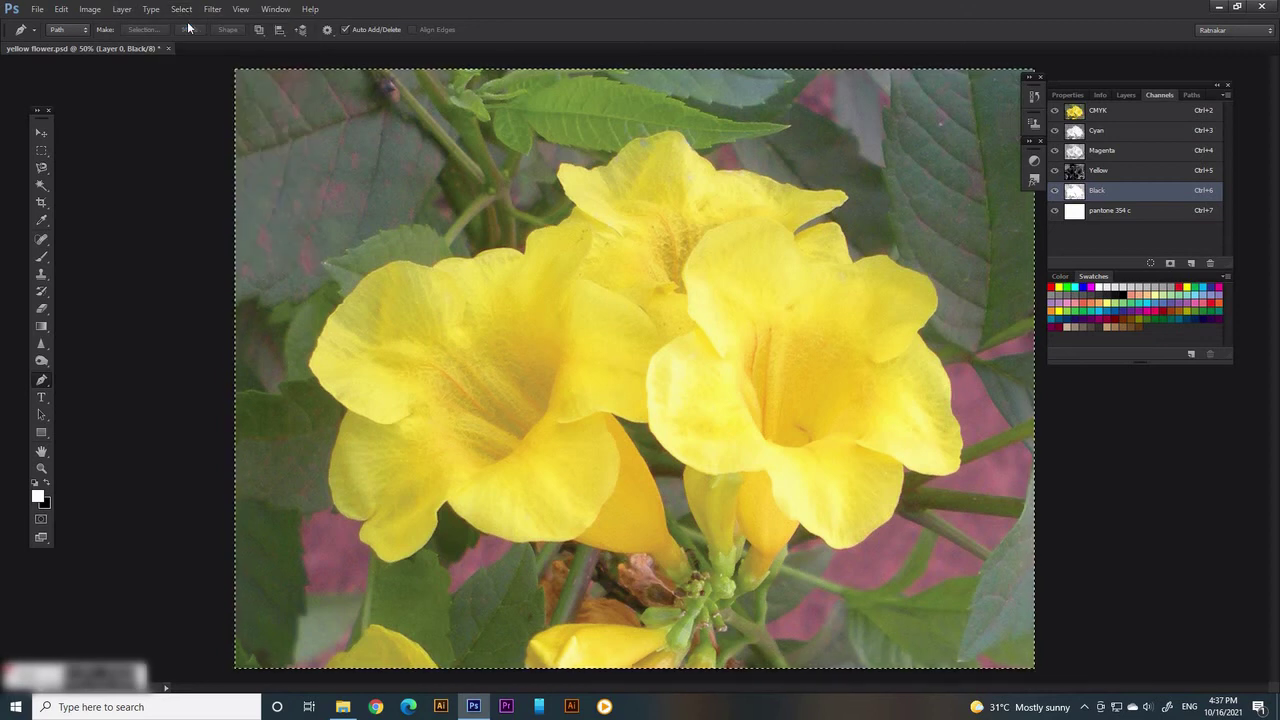
{"action": "left_click", "coordinate": [61, 9]}
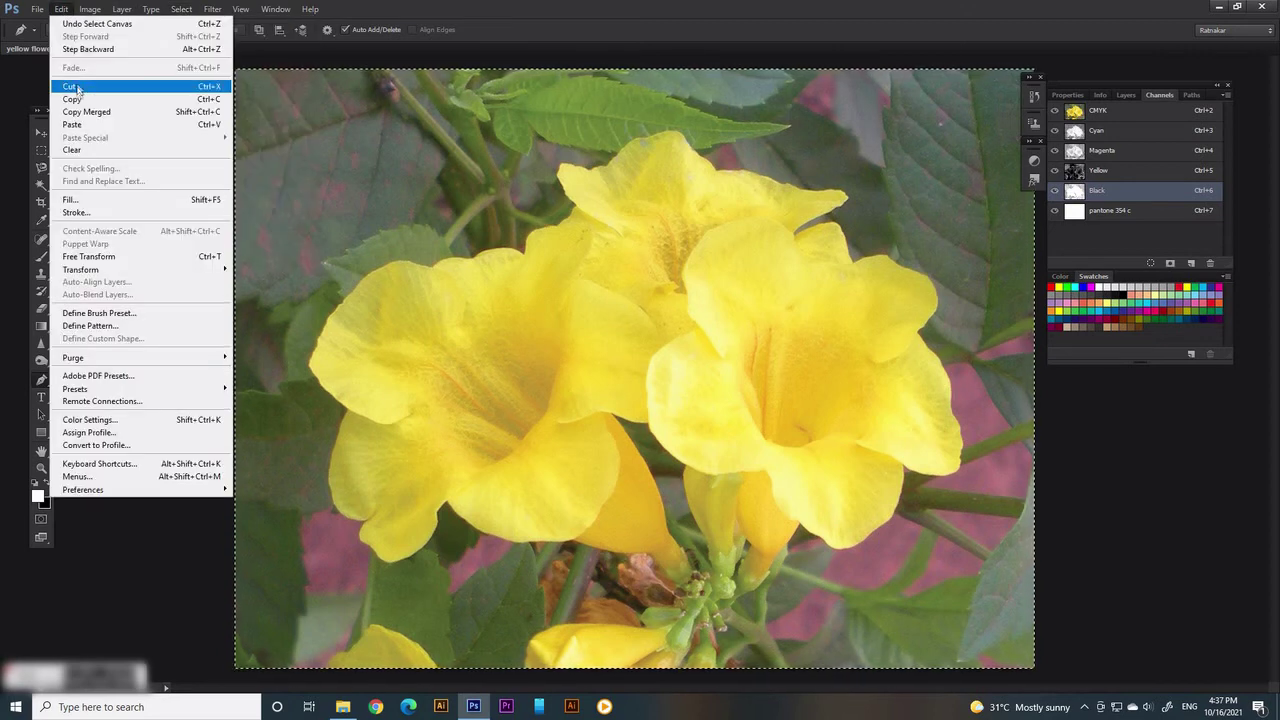
{"action": "left_click", "coordinate": [74, 99]}
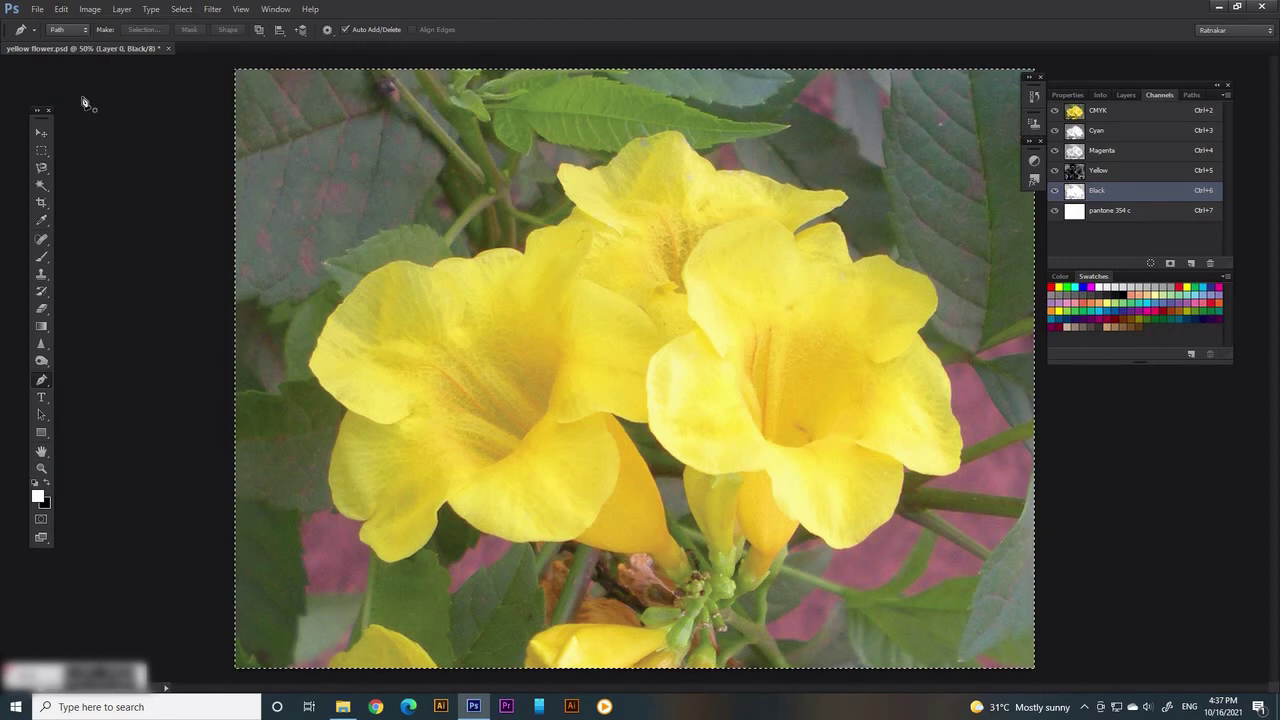
Paste the copied image into the pantone 354 c channel, then hide that channel again
{"action": "left_click", "coordinate": [1120, 211]}
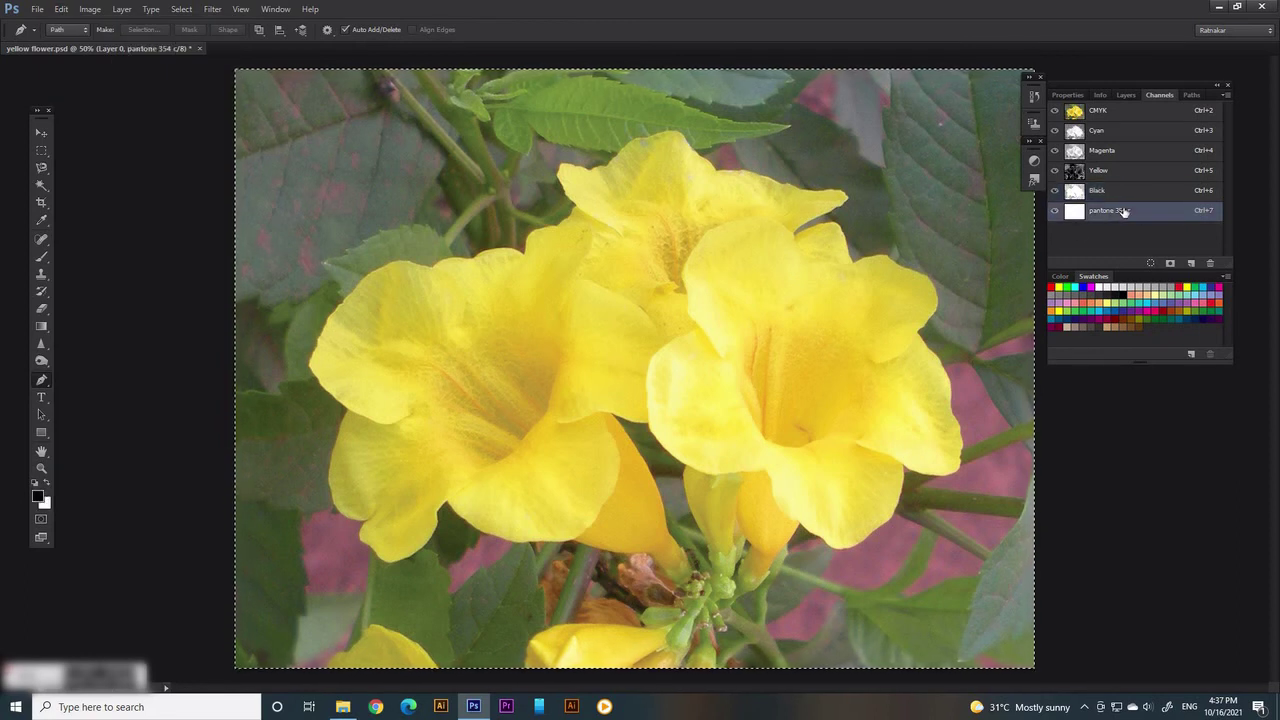
{"action": "left_click", "coordinate": [61, 9]}
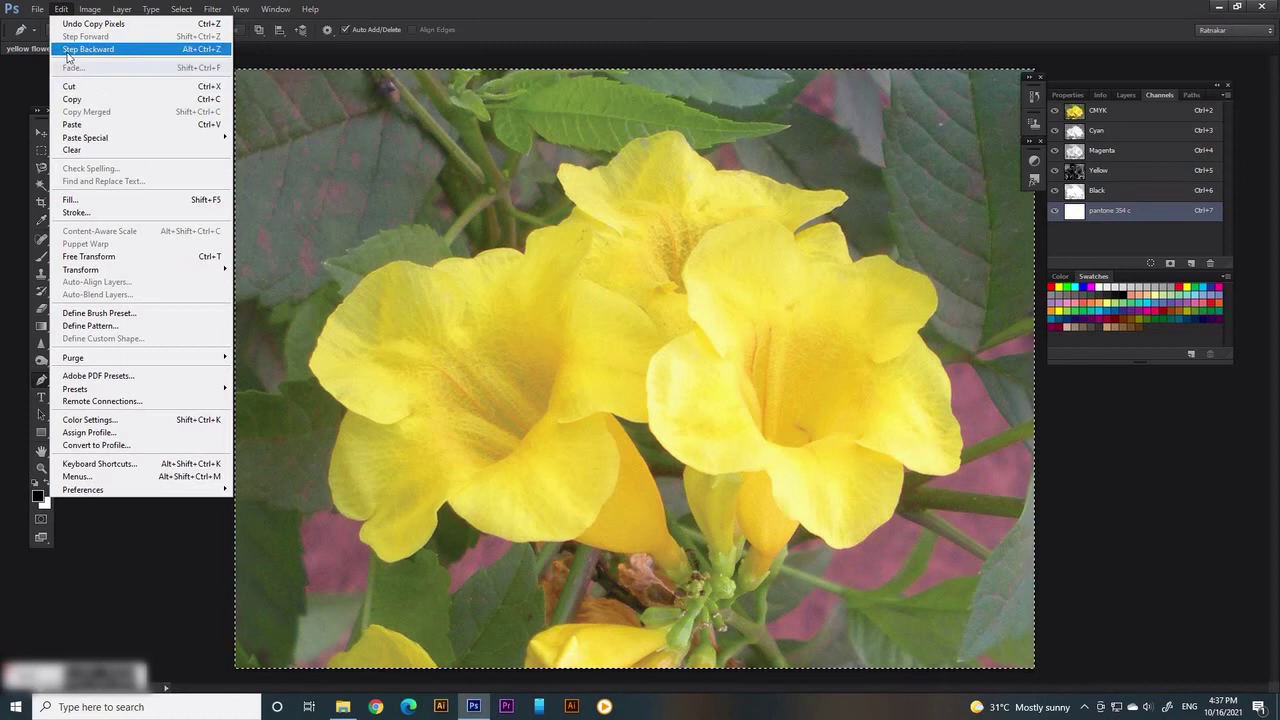
{"action": "left_click", "coordinate": [86, 125]}
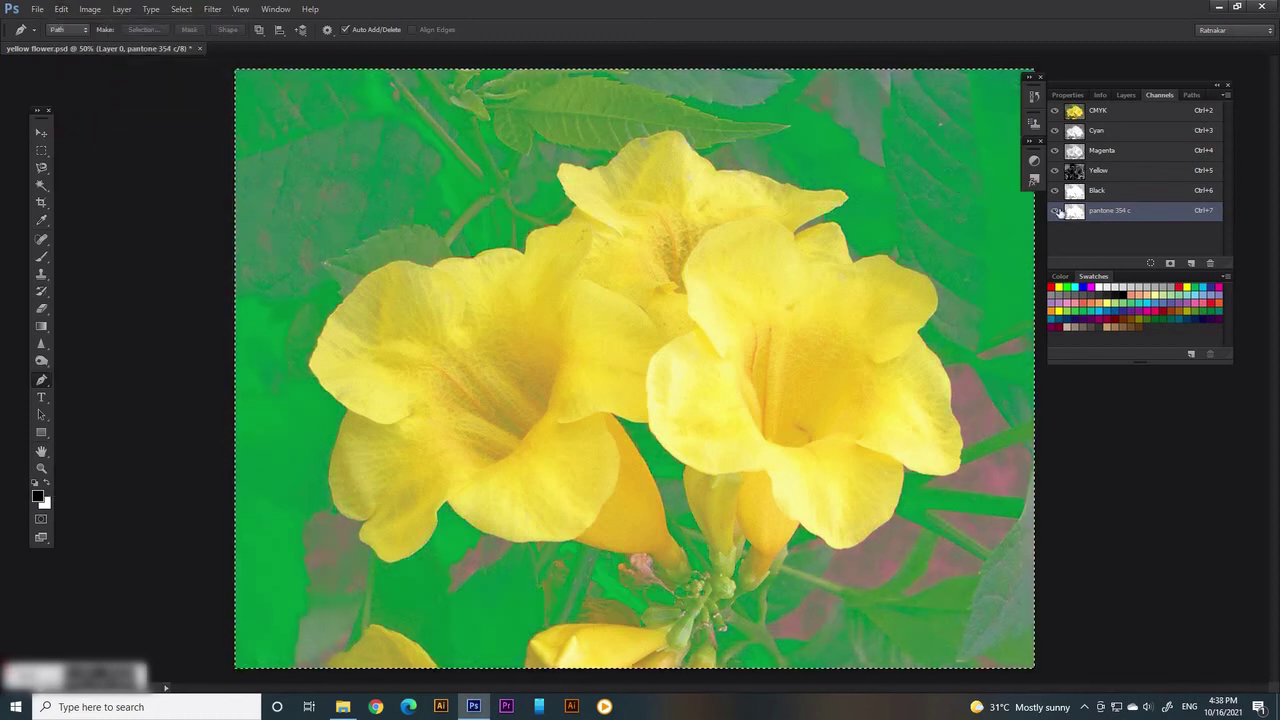
{"action": "left_click", "coordinate": [1055, 194]}
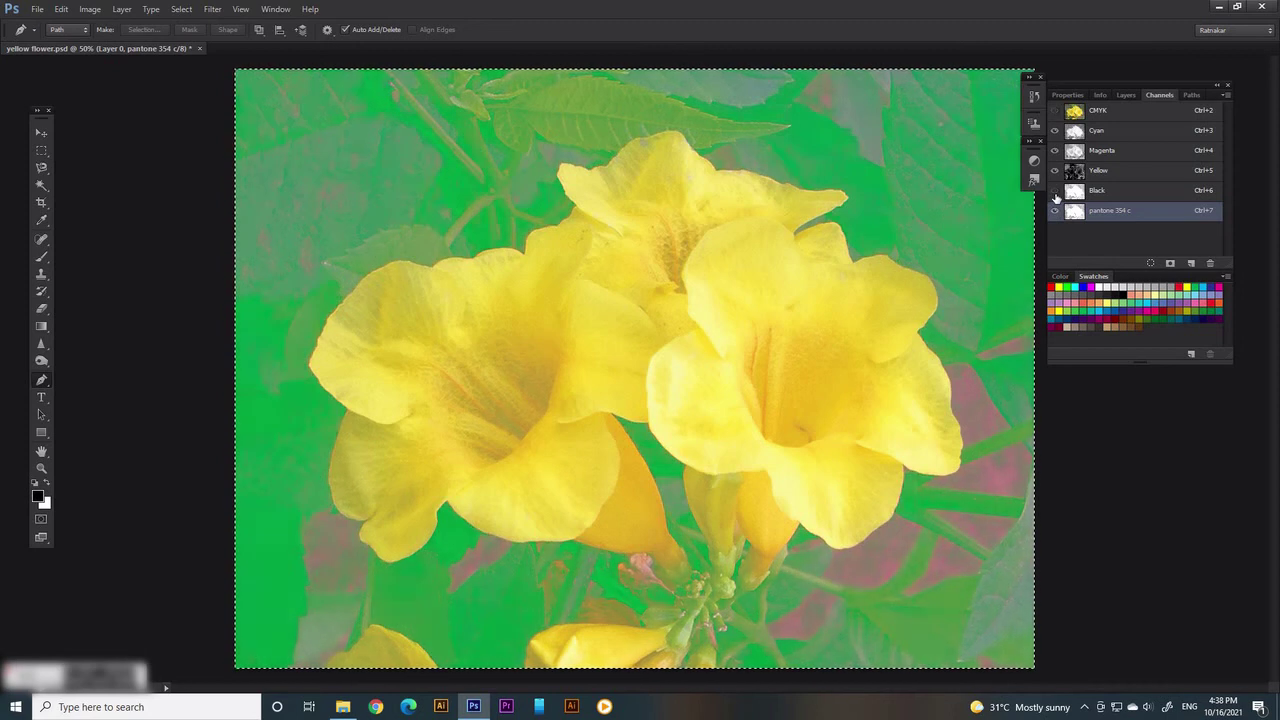
{"action": "left_click", "coordinate": [1055, 210]}
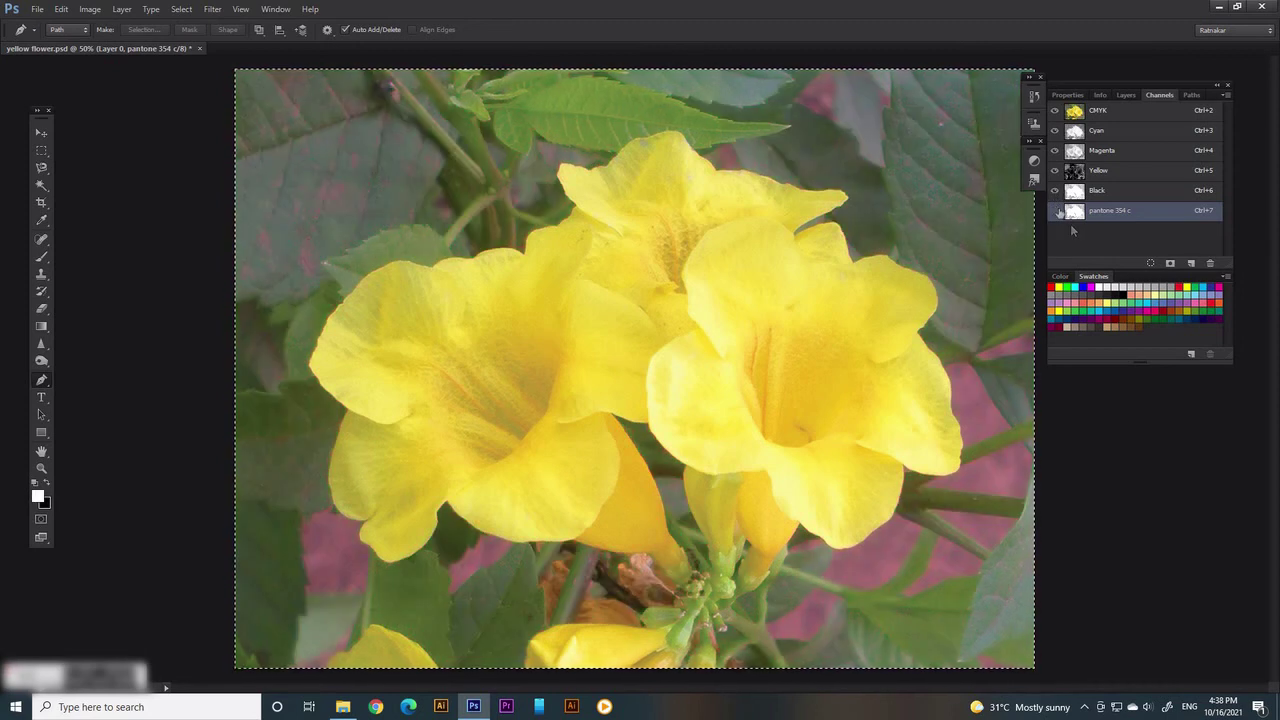
{"action": "left_click", "coordinate": [1191, 94]}
{"action": "left_click", "coordinate": [1093, 110]}
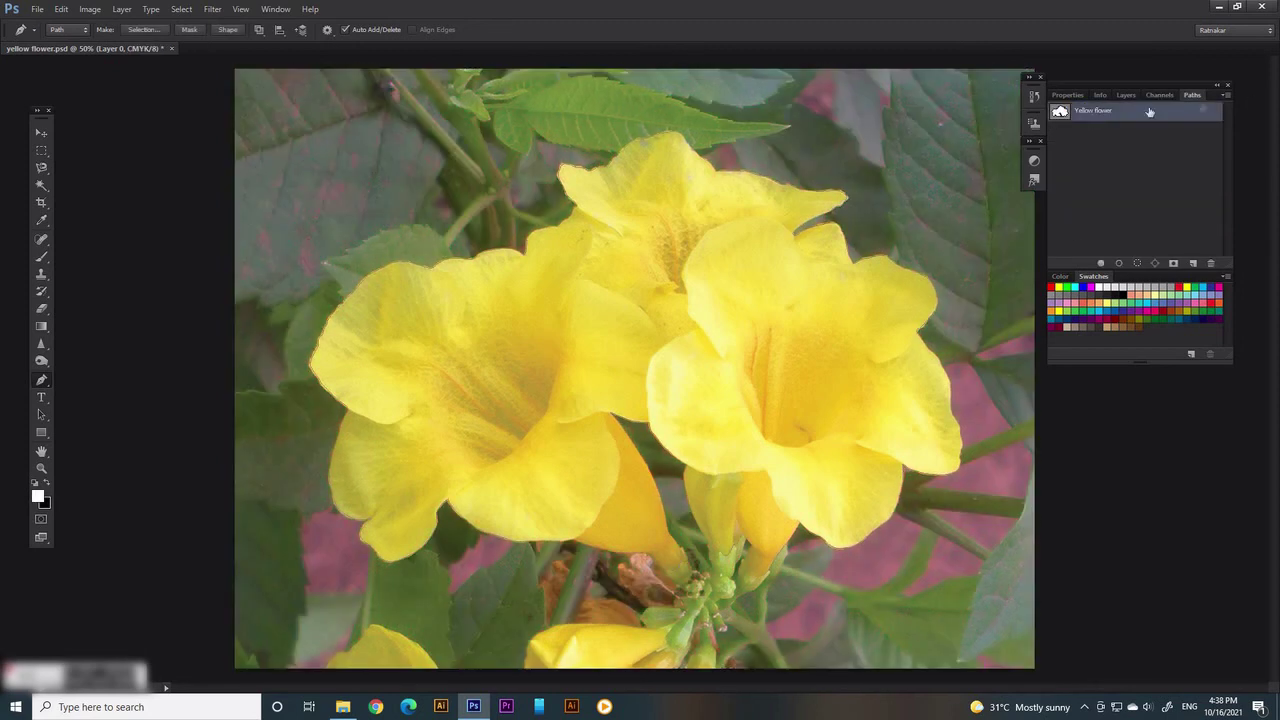
Load the Yellow flower path as a selection around the three blooms
{"action": "left_click", "coordinate": [1227, 94]}
{"action": "left_click", "coordinate": [1224, 162]}
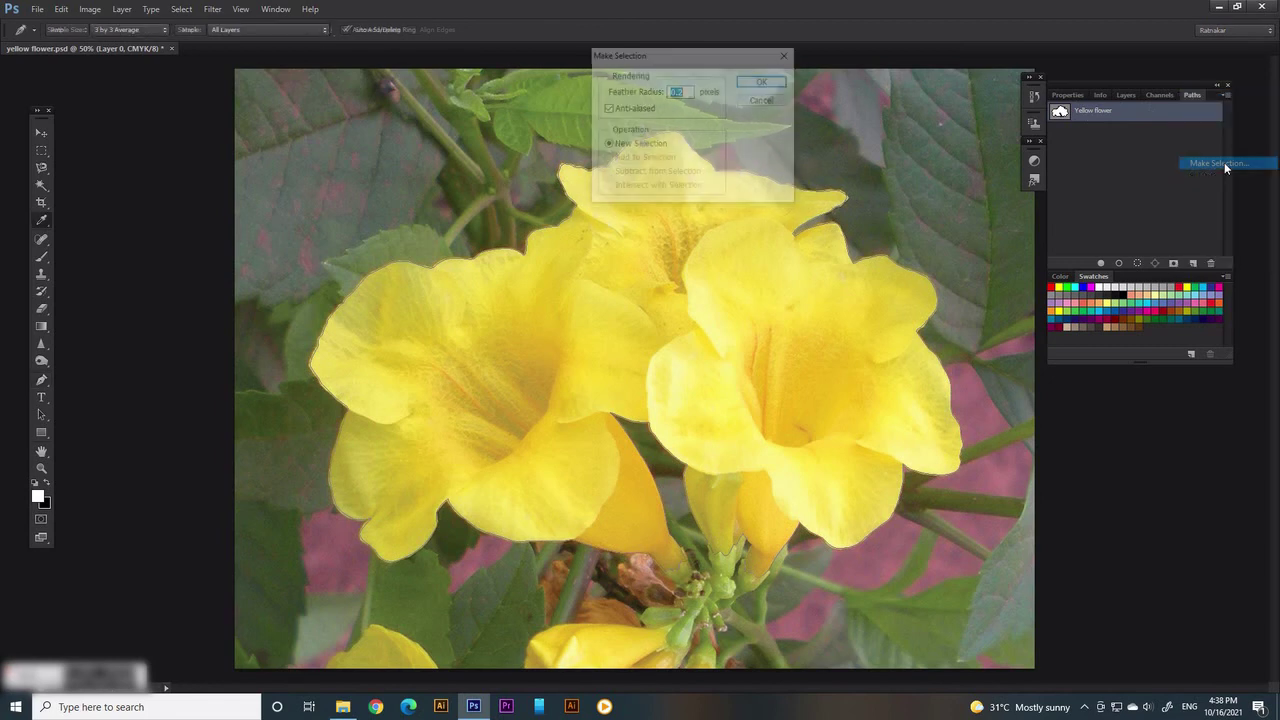
{"action": "left_click", "coordinate": [757, 83]}
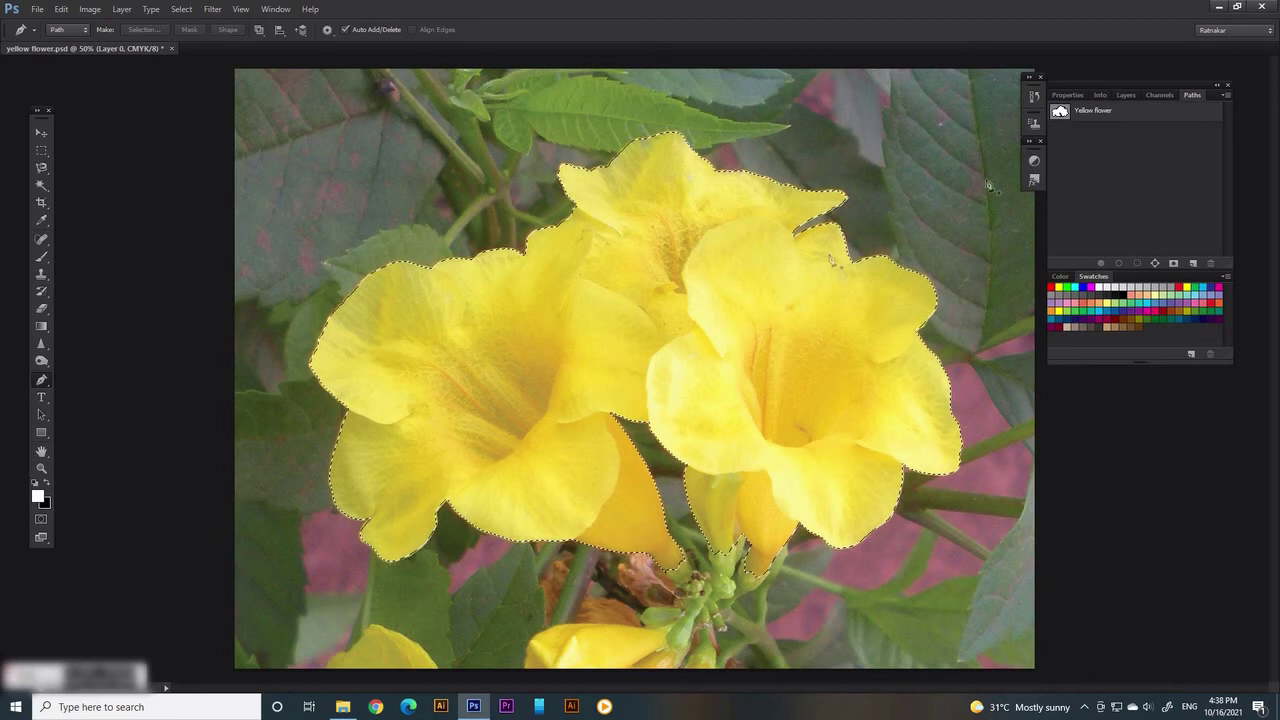
{"action": "left_click", "coordinate": [1127, 112]}
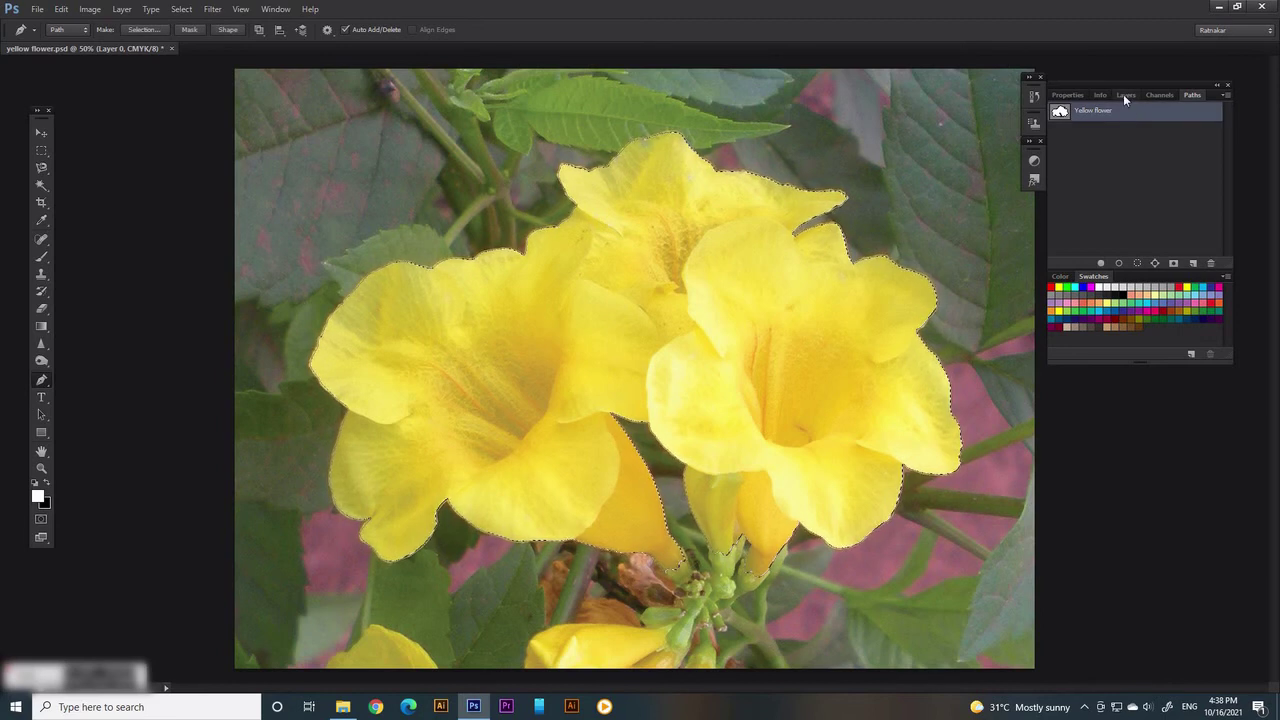
{"action": "left_click", "coordinate": [1123, 94]}
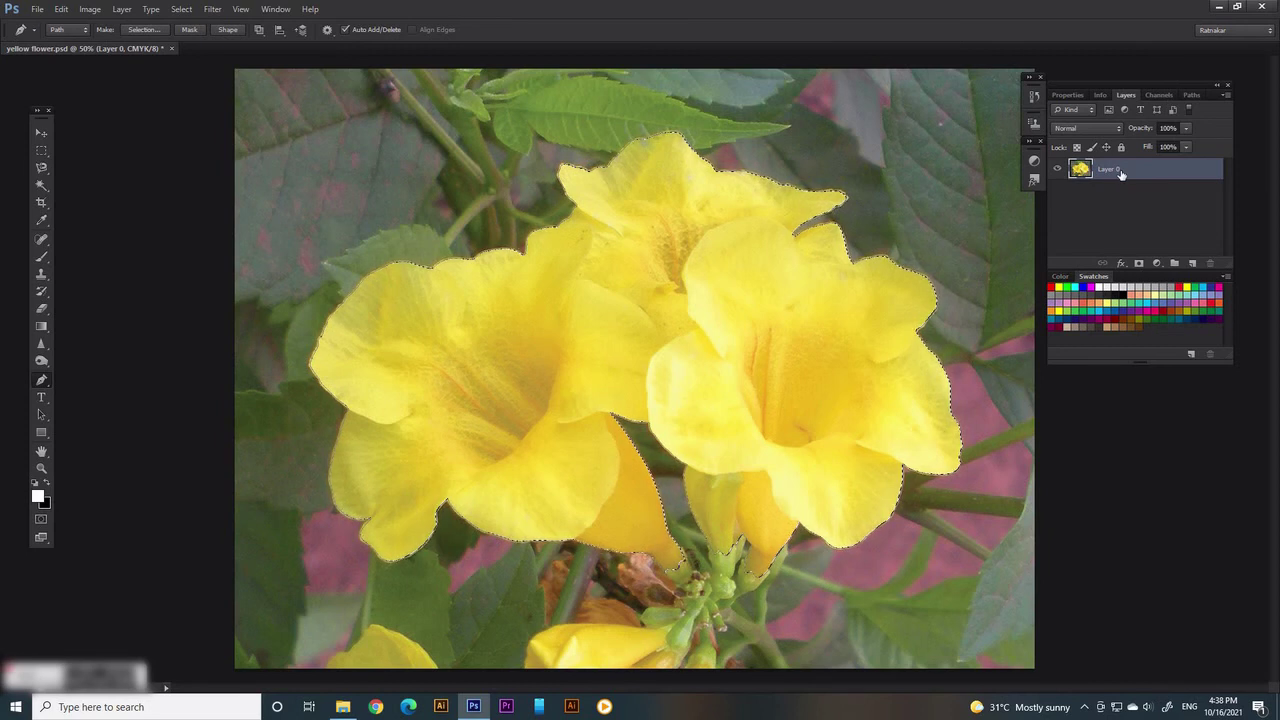
Mask Layer 0 to the flower selection and deselect the Yellow flower path
{"action": "left_click", "coordinate": [1138, 263]}
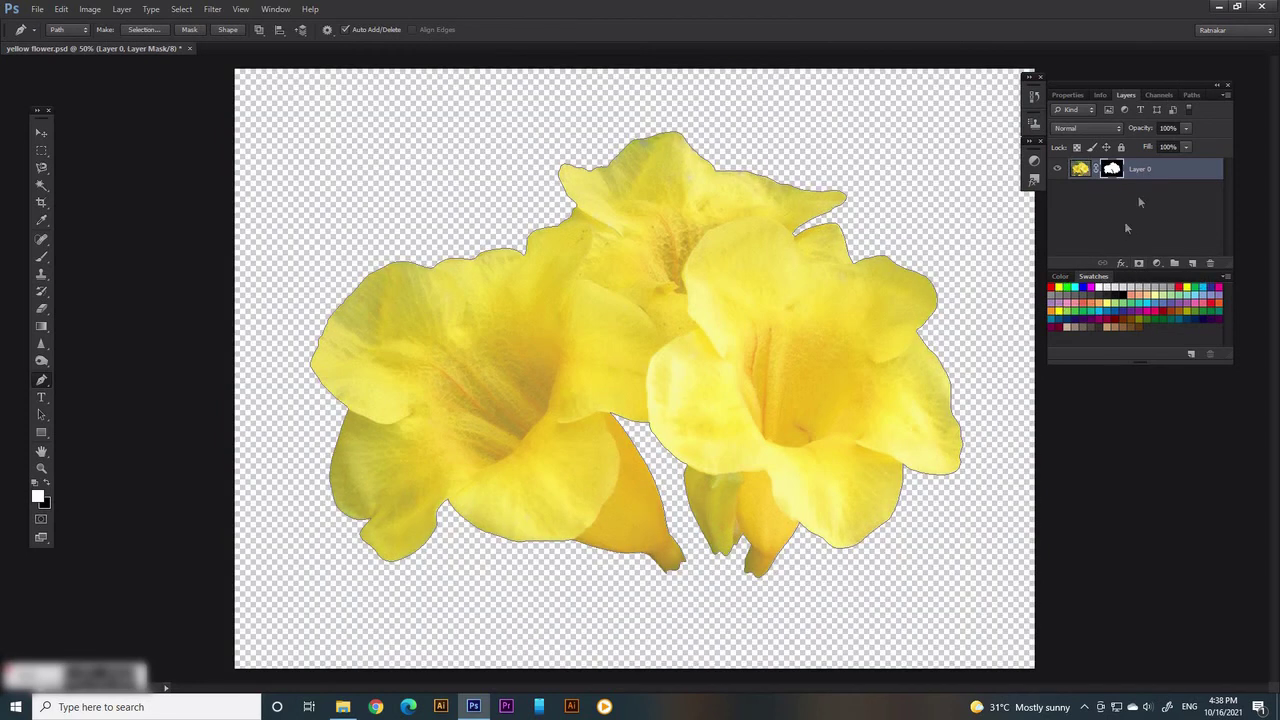
{"action": "left_click", "coordinate": [1191, 94]}
{"action": "left_click", "coordinate": [1154, 156]}
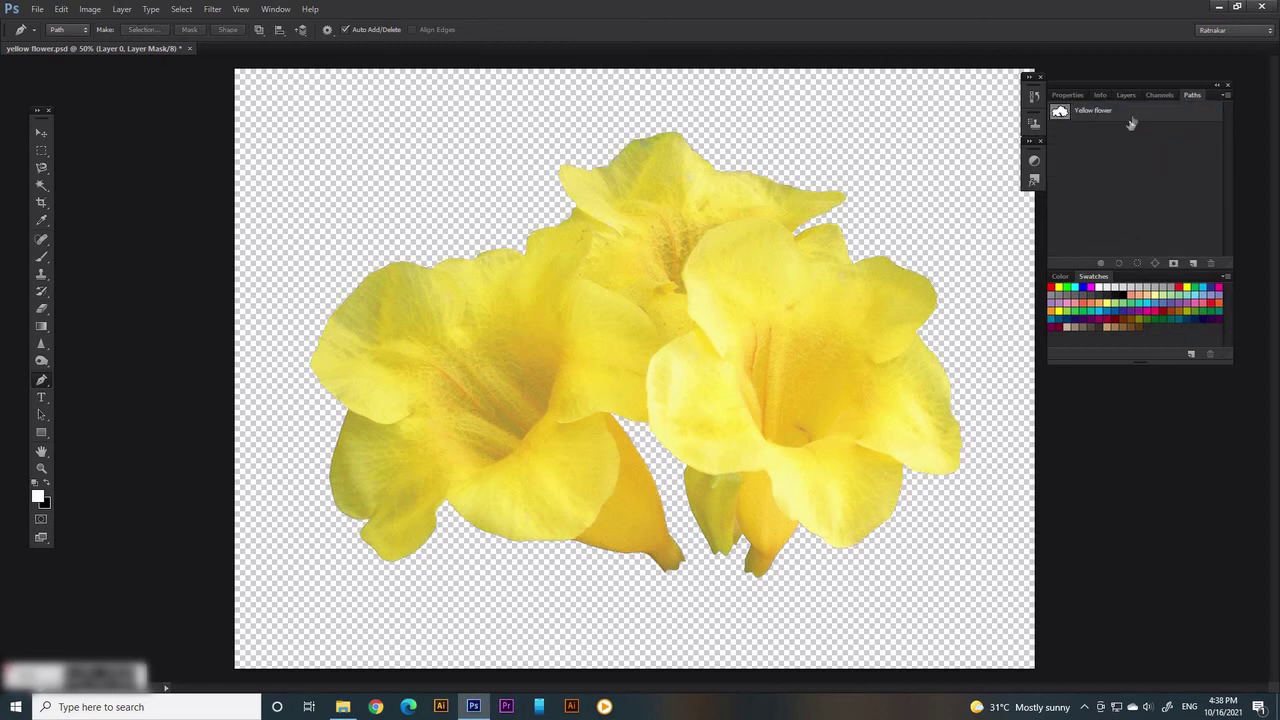
Inspect the pantone 354 c and mask channels, then add an empty Layer 1
{"action": "left_click", "coordinate": [1156, 95]}
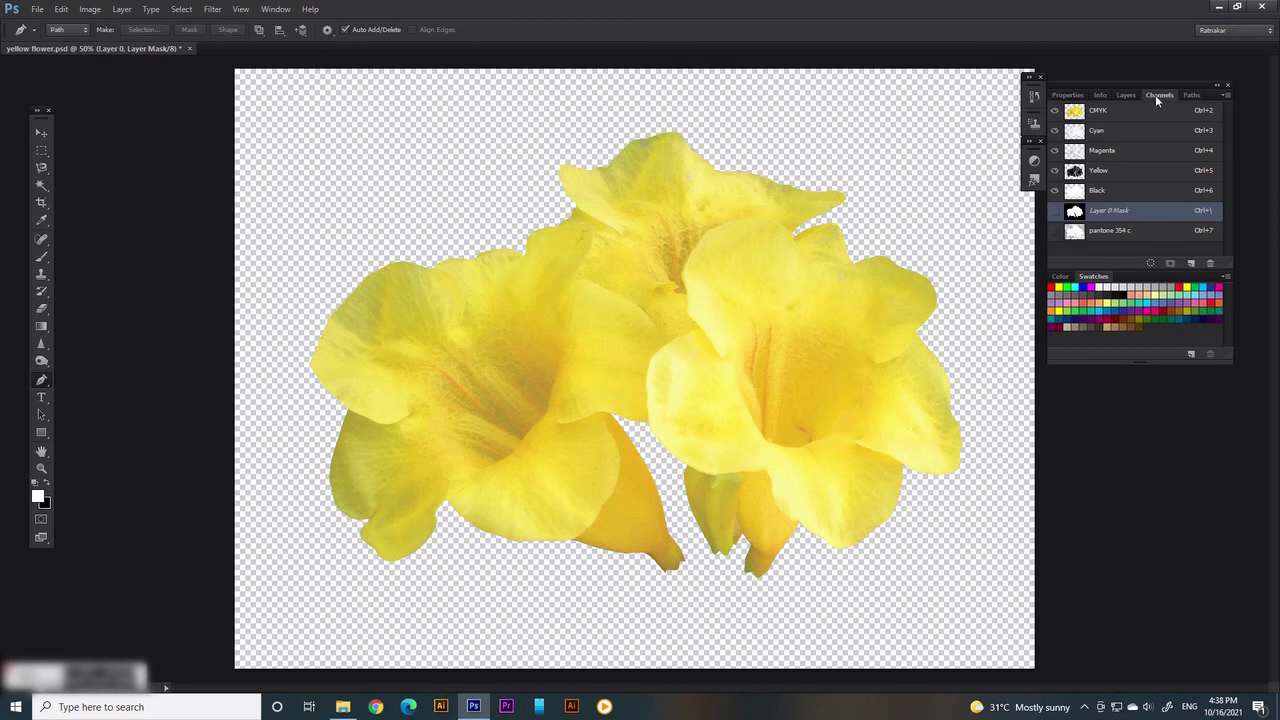
{"action": "left_click", "coordinate": [1055, 231]}
{"action": "left_click", "coordinate": [1055, 211]}
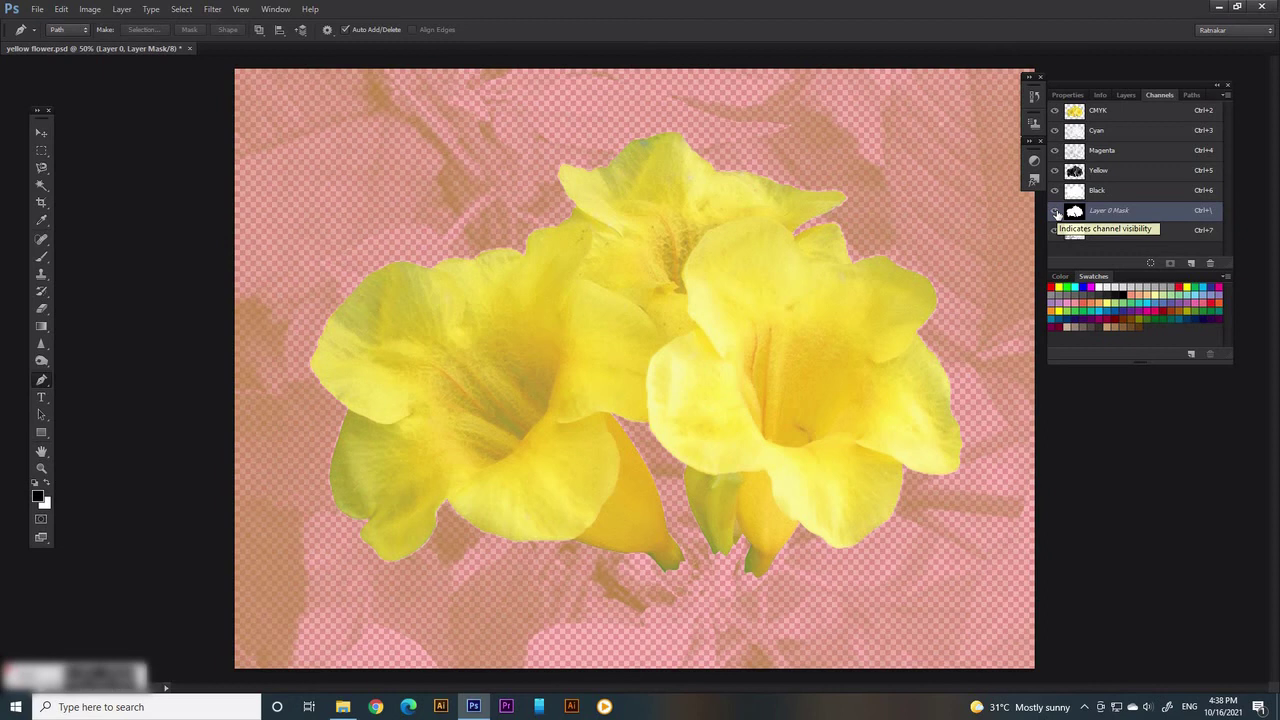
{"action": "key", "text": "backslash"}
{"action": "left_click", "coordinate": [1055, 231]}
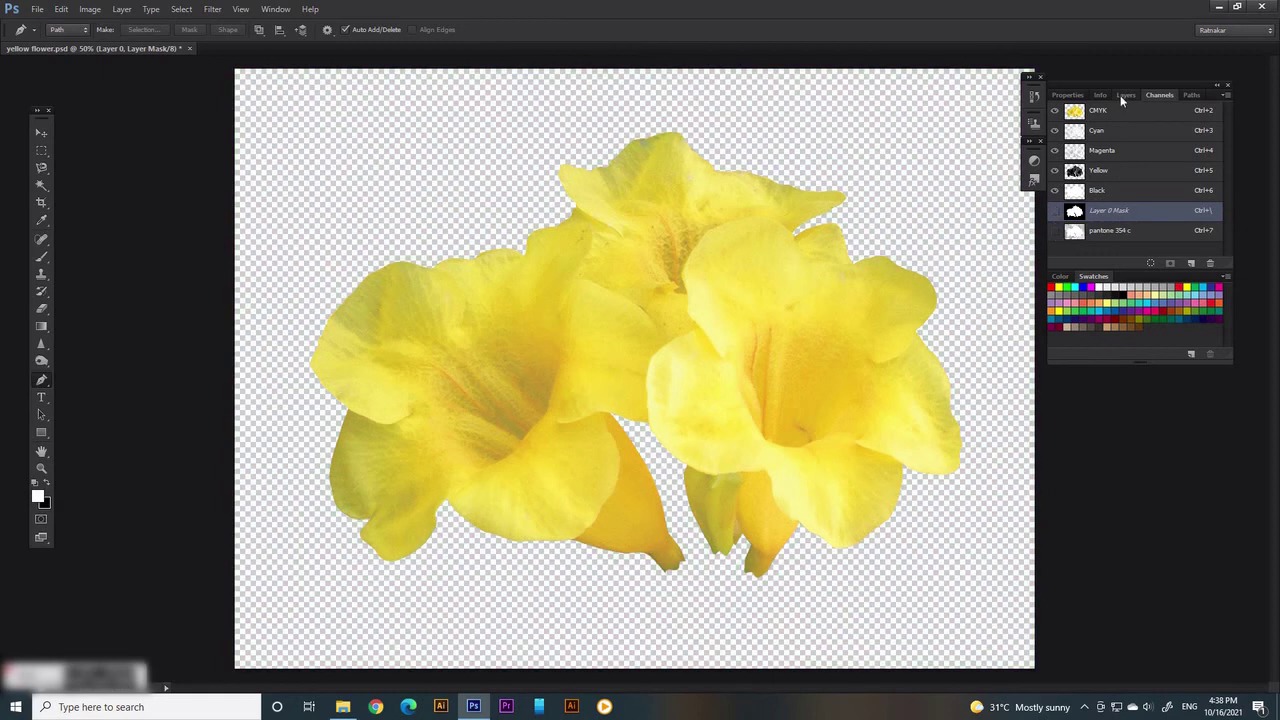
{"action": "left_click", "coordinate": [1125, 95]}
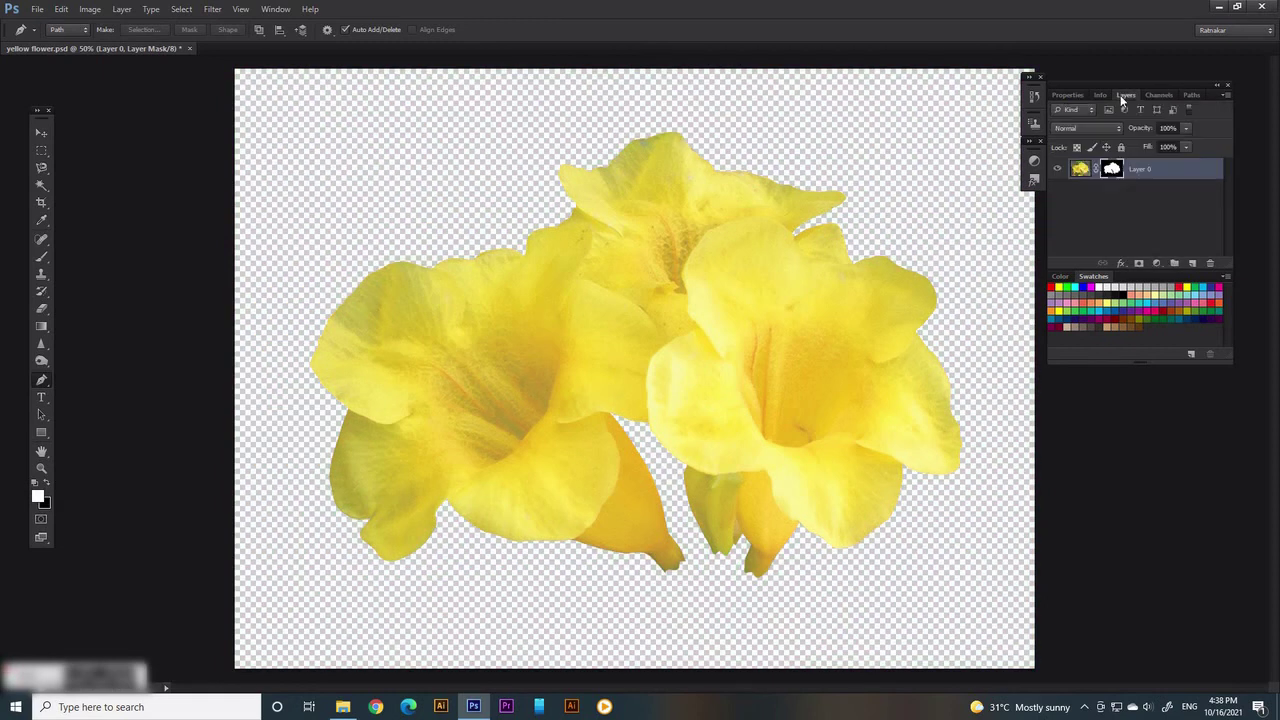
{"action": "left_click", "coordinate": [1192, 265]}
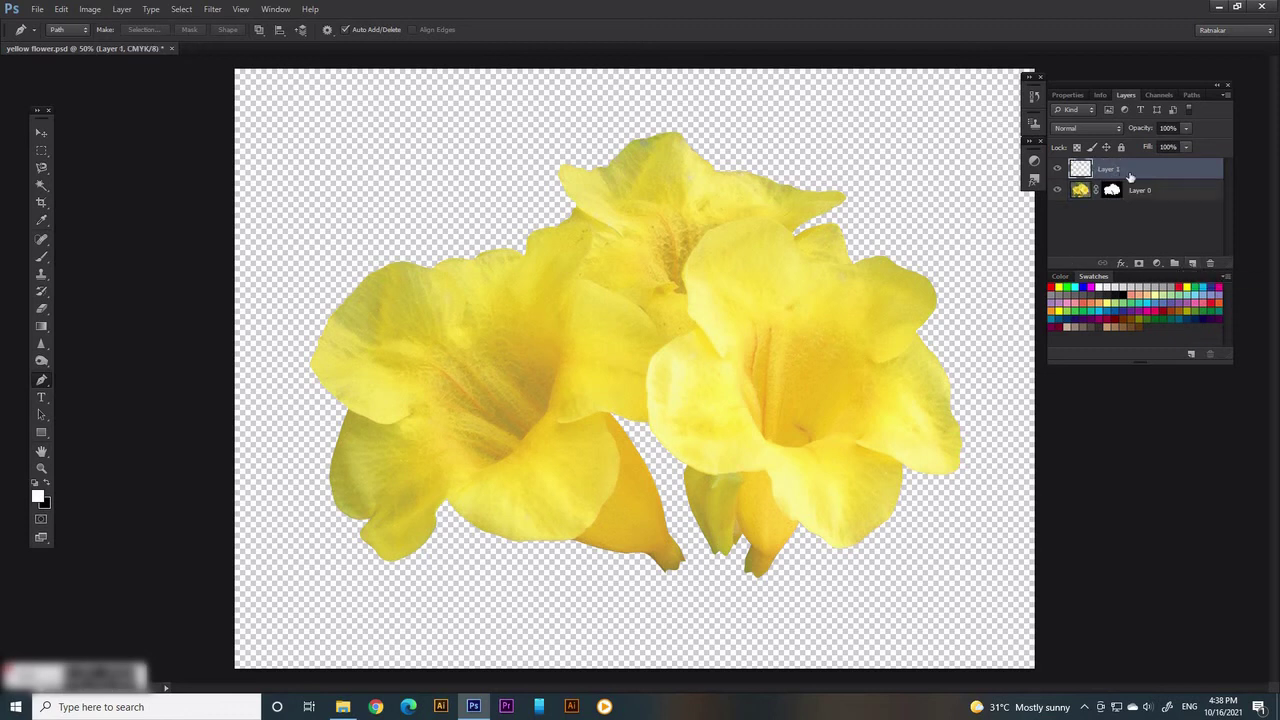
Fill Layer 1 with white and move it beneath the masked Layer 0
{"action": "left_click", "coordinate": [41, 132]}
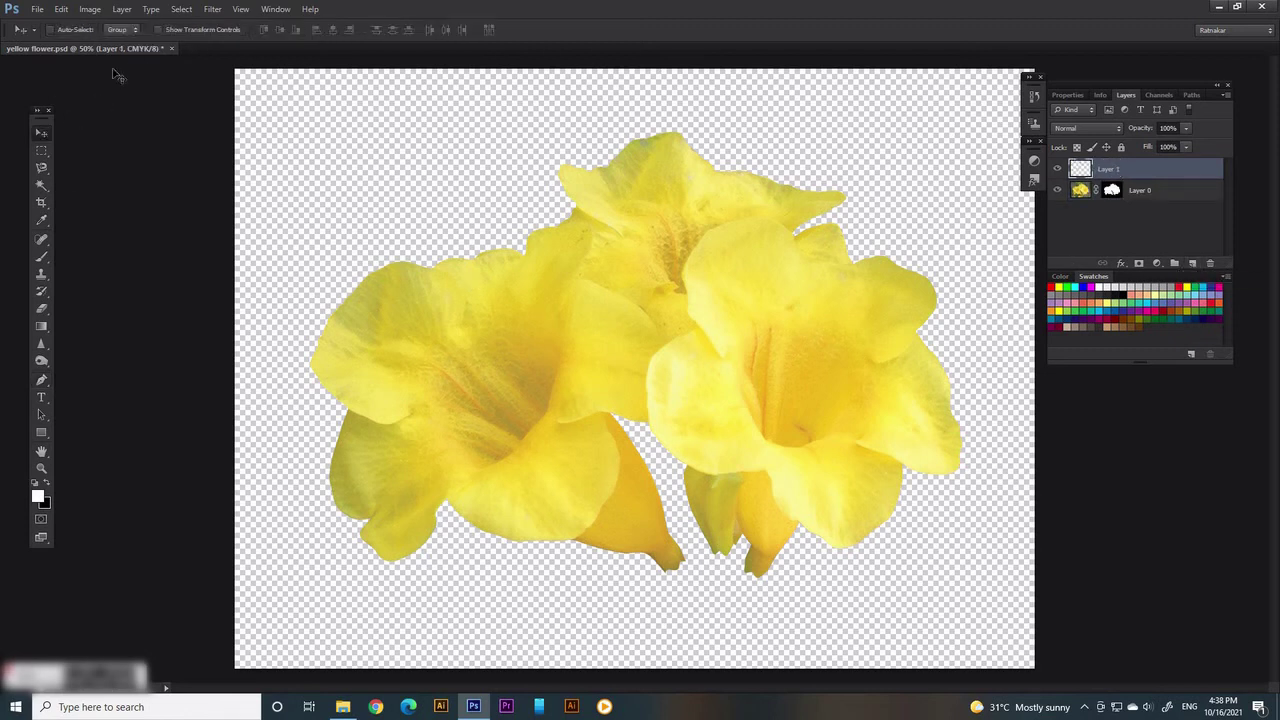
{"action": "left_click", "coordinate": [61, 9]}
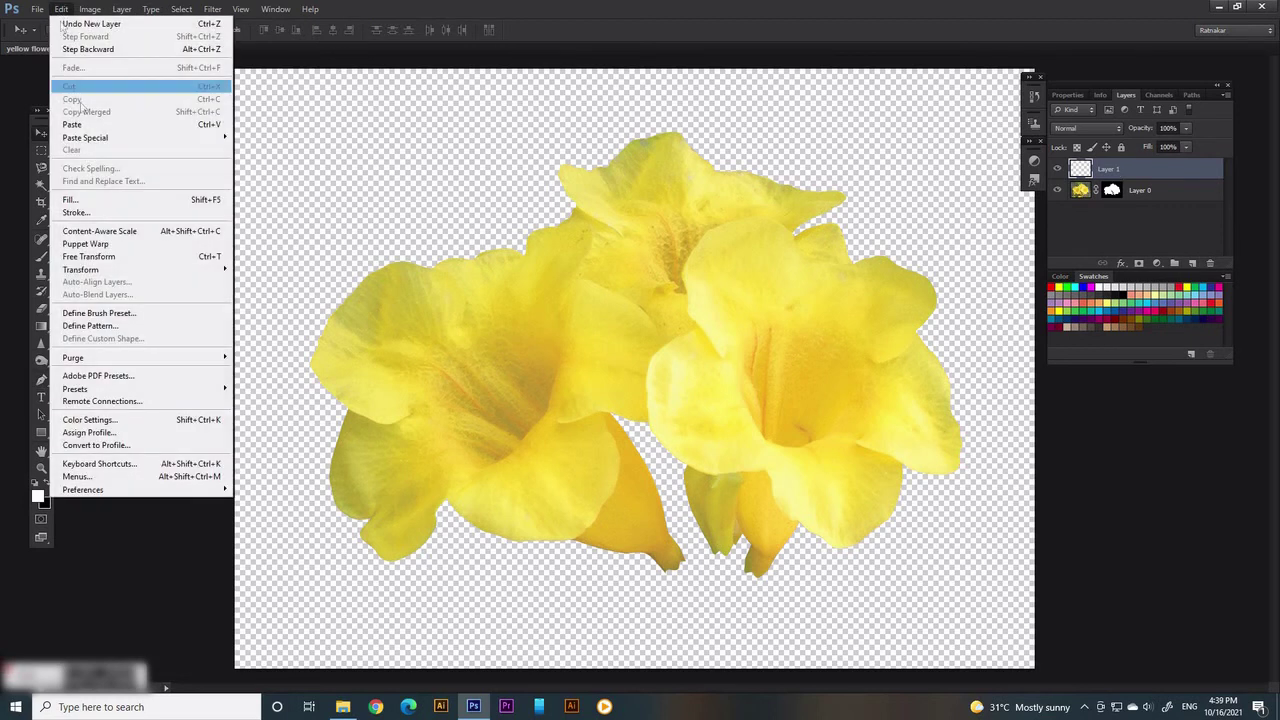
{"action": "left_click", "coordinate": [89, 199]}
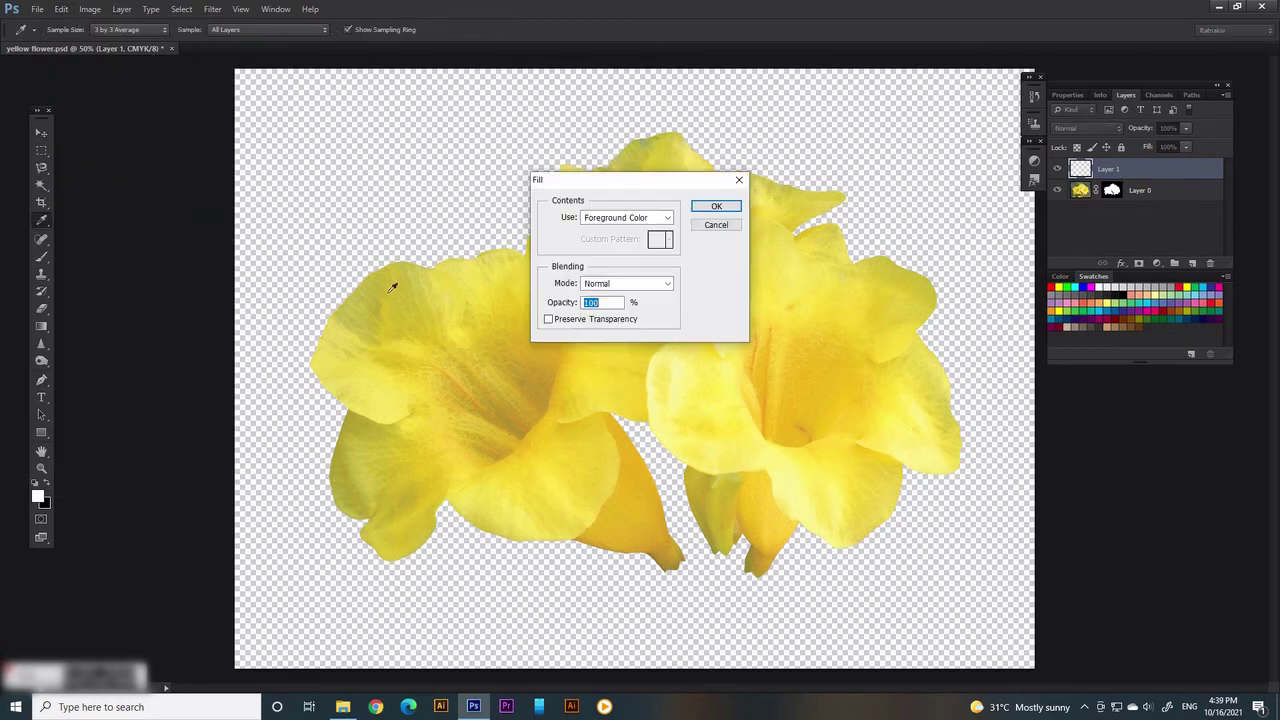
{"action": "left_click", "coordinate": [716, 207]}
{"action": "key", "text": "v"}
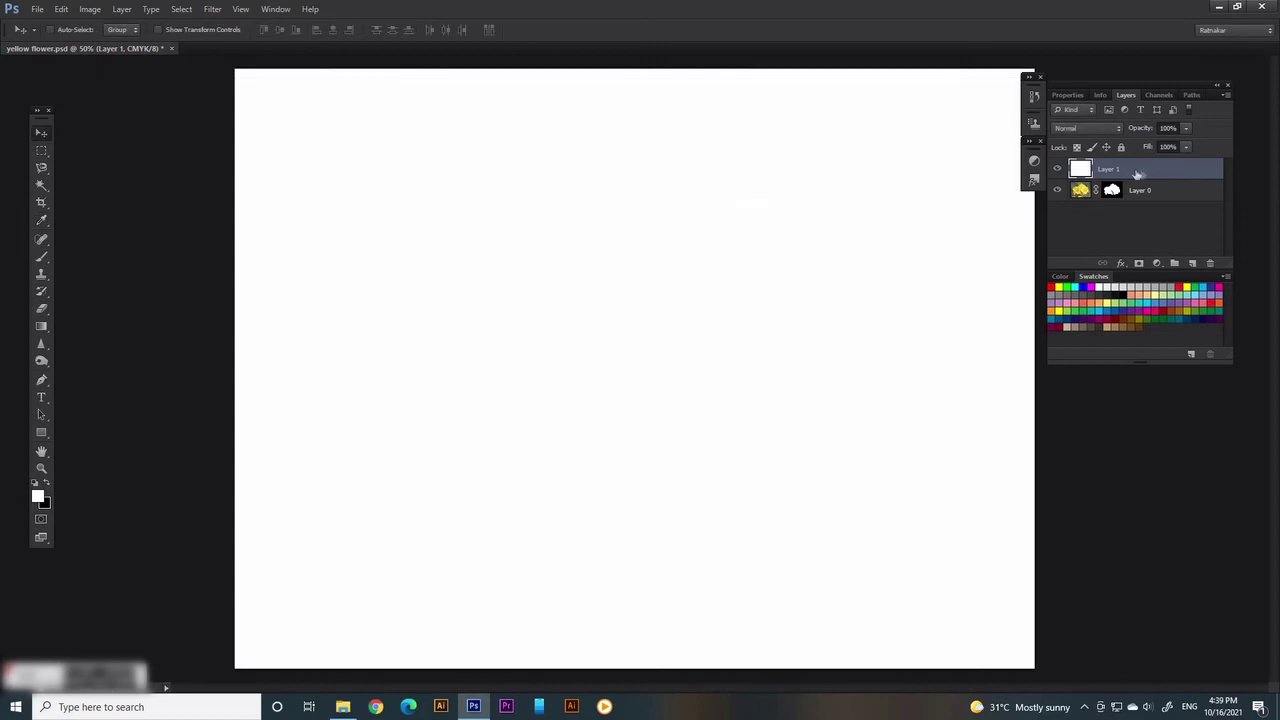
{"action": "left_click_drag", "start_coordinate": [1142, 177], "coordinate": [1144, 208]}
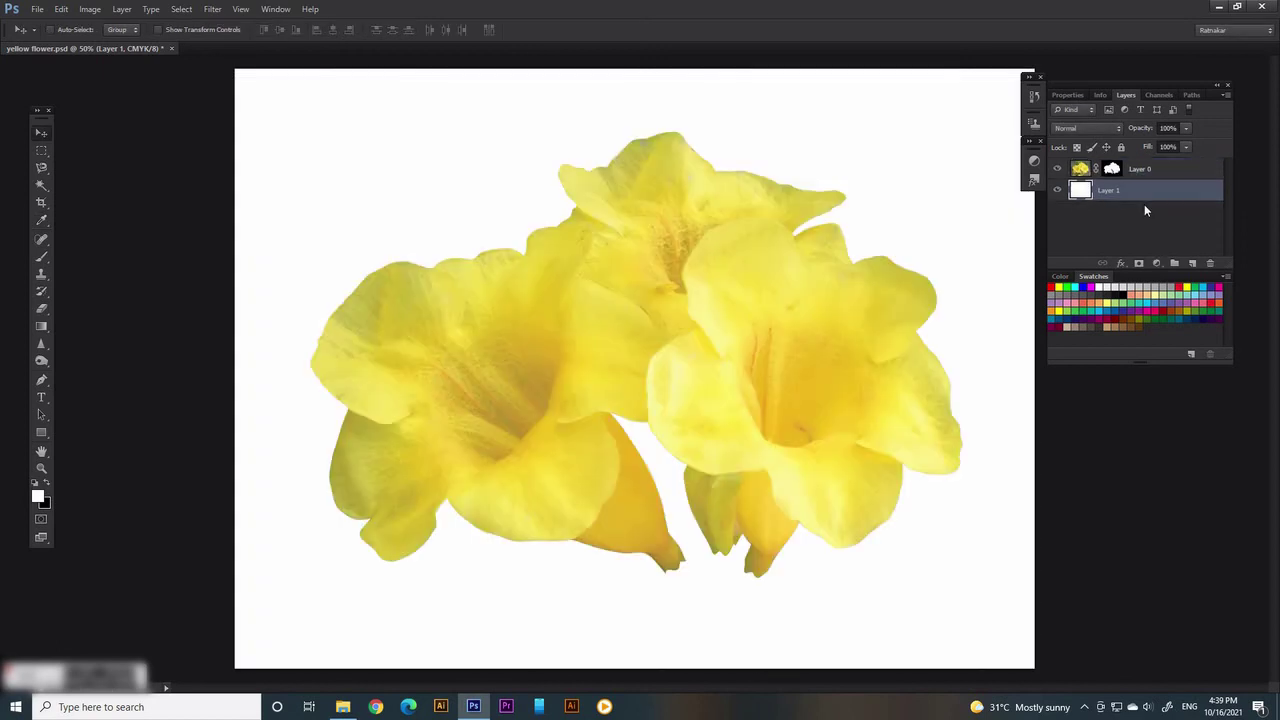
Show the pantone 354 c channel and reselect the blooms from the Yellow flower path
{"action": "left_click", "coordinate": [1156, 95]}
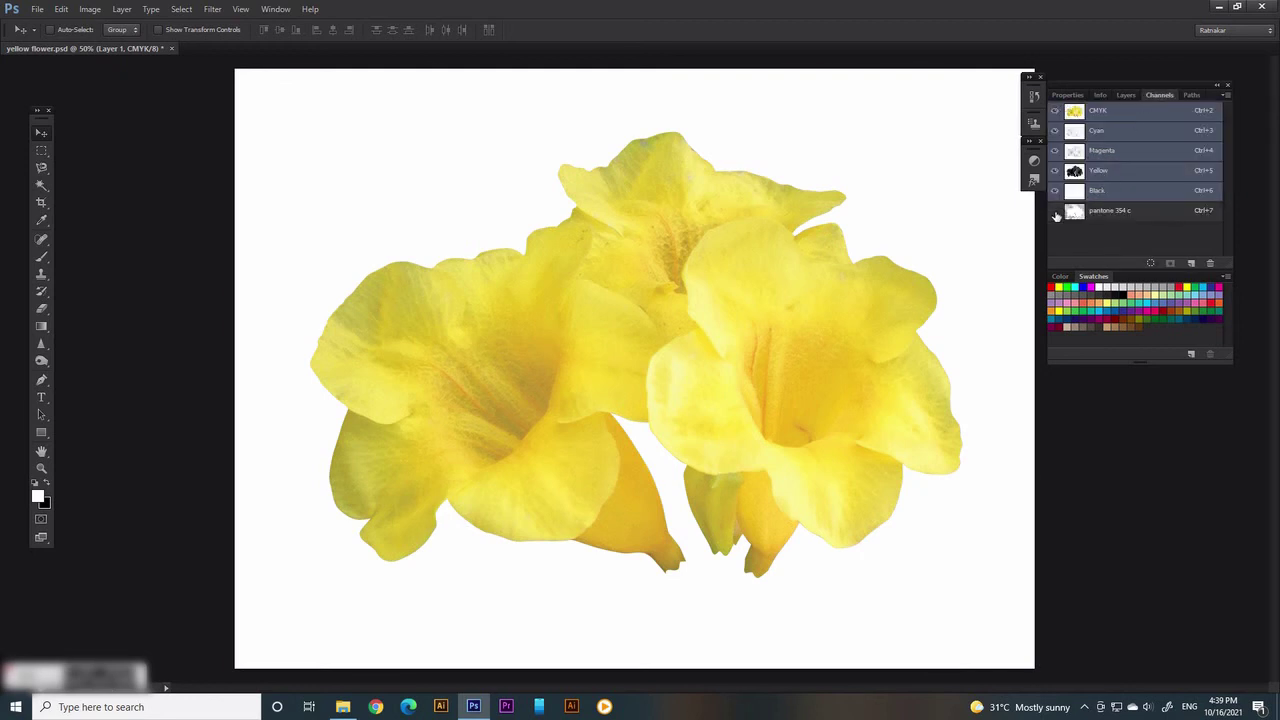
{"action": "left_click", "coordinate": [1055, 212]}
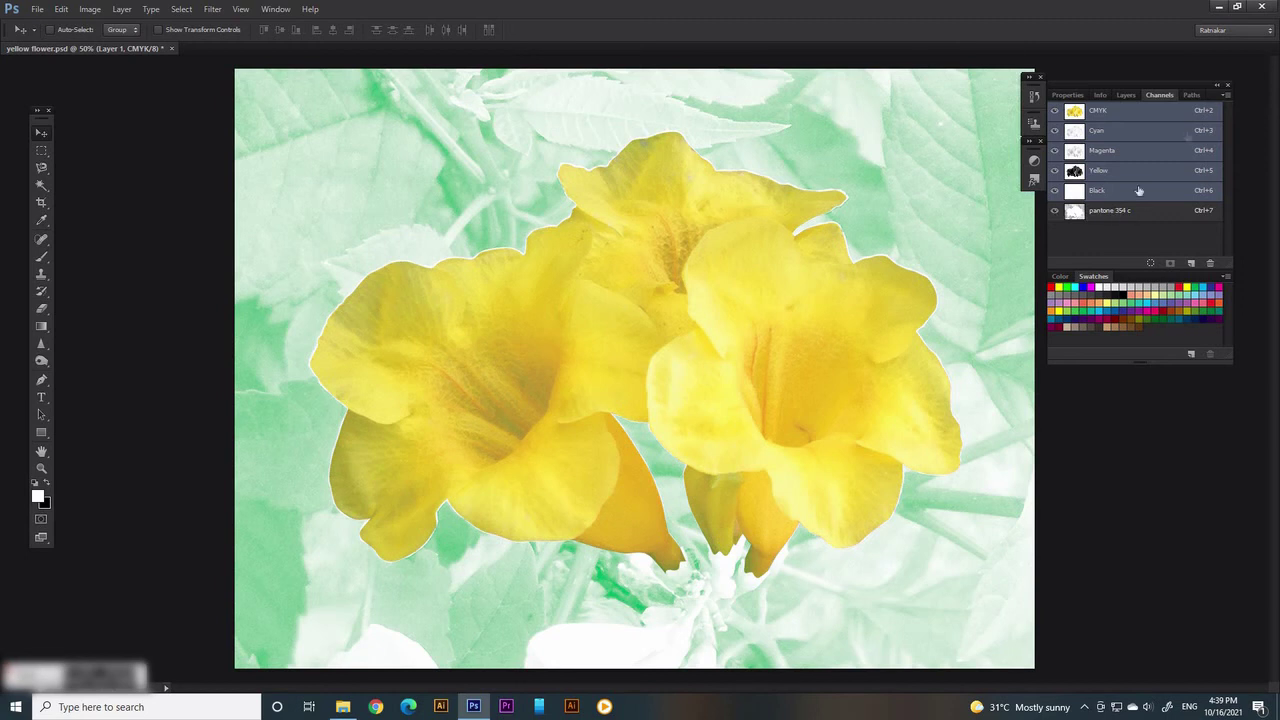
{"action": "left_click", "coordinate": [1191, 95]}
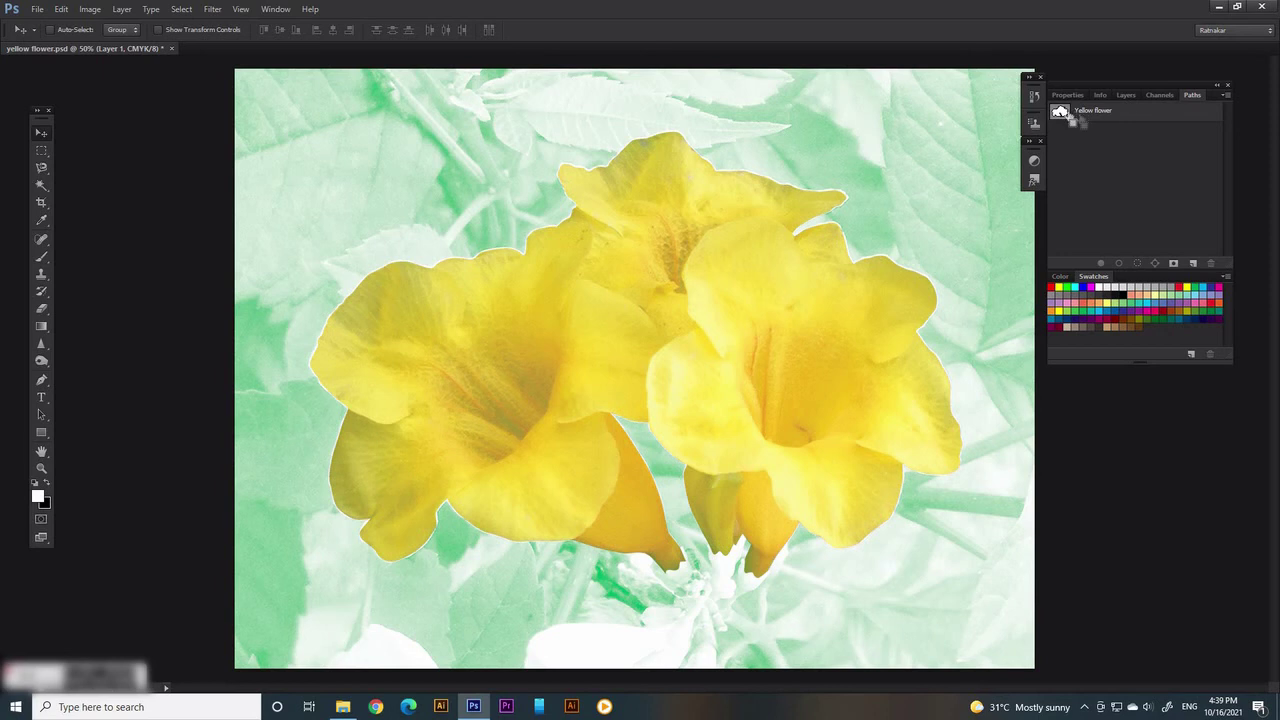
{"action": "left_click", "coordinate": [1146, 116]}
{"action": "left_click", "coordinate": [1227, 95]}
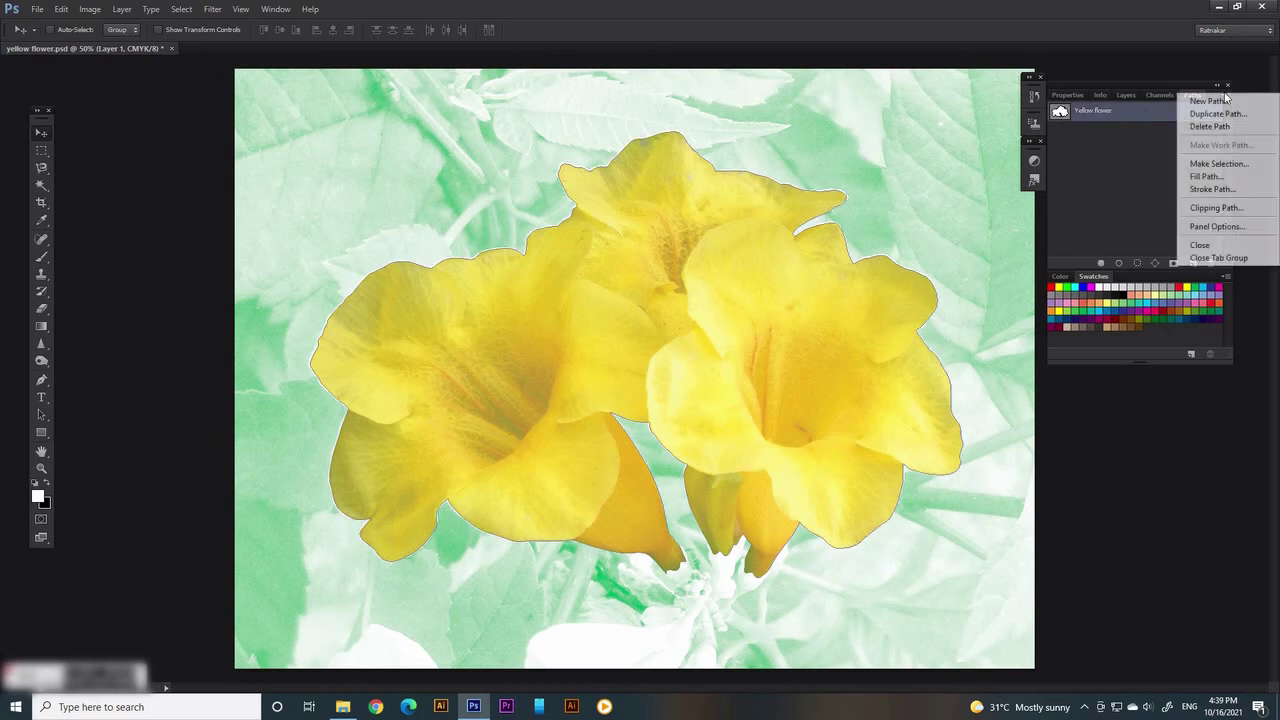
{"action": "left_click", "coordinate": [1226, 164]}
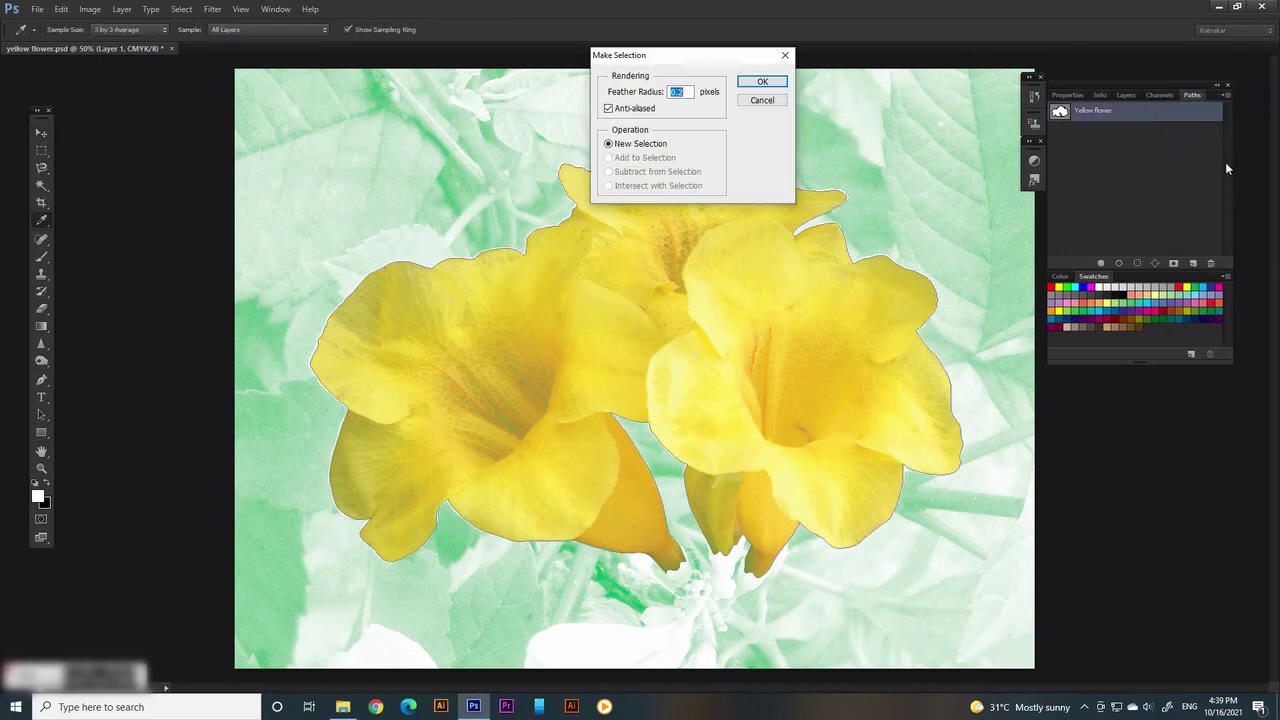
{"action": "left_click", "coordinate": [760, 82]}
{"action": "key", "text": "v"}
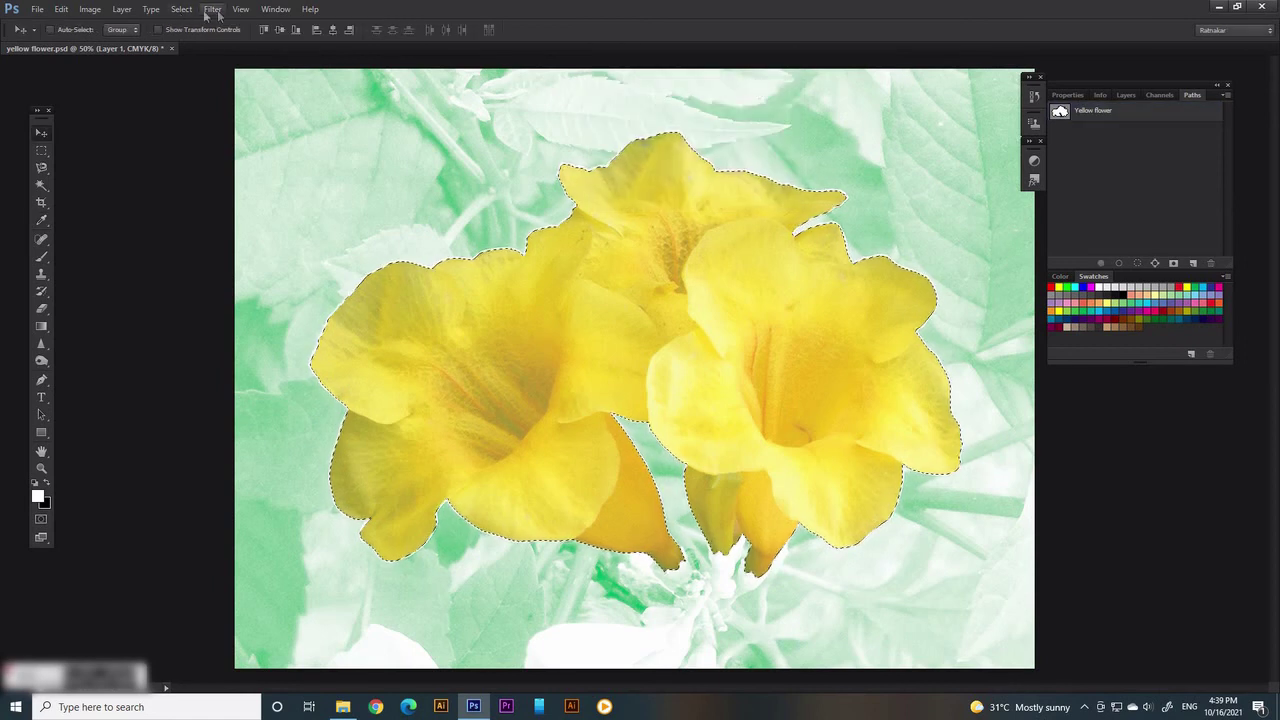
Contract the flower selection by 2 pixels and bring up the channel list
{"action": "left_click", "coordinate": [180, 10]}
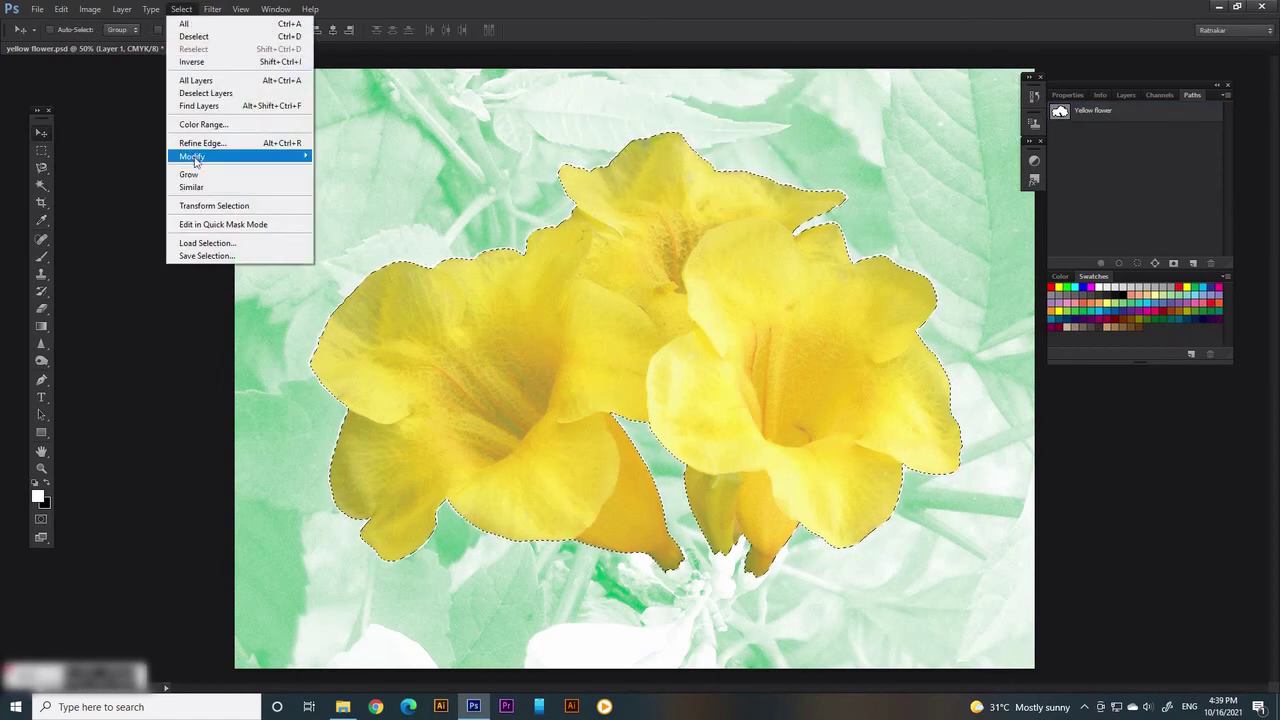
{"action": "left_click", "coordinate": [329, 196]}
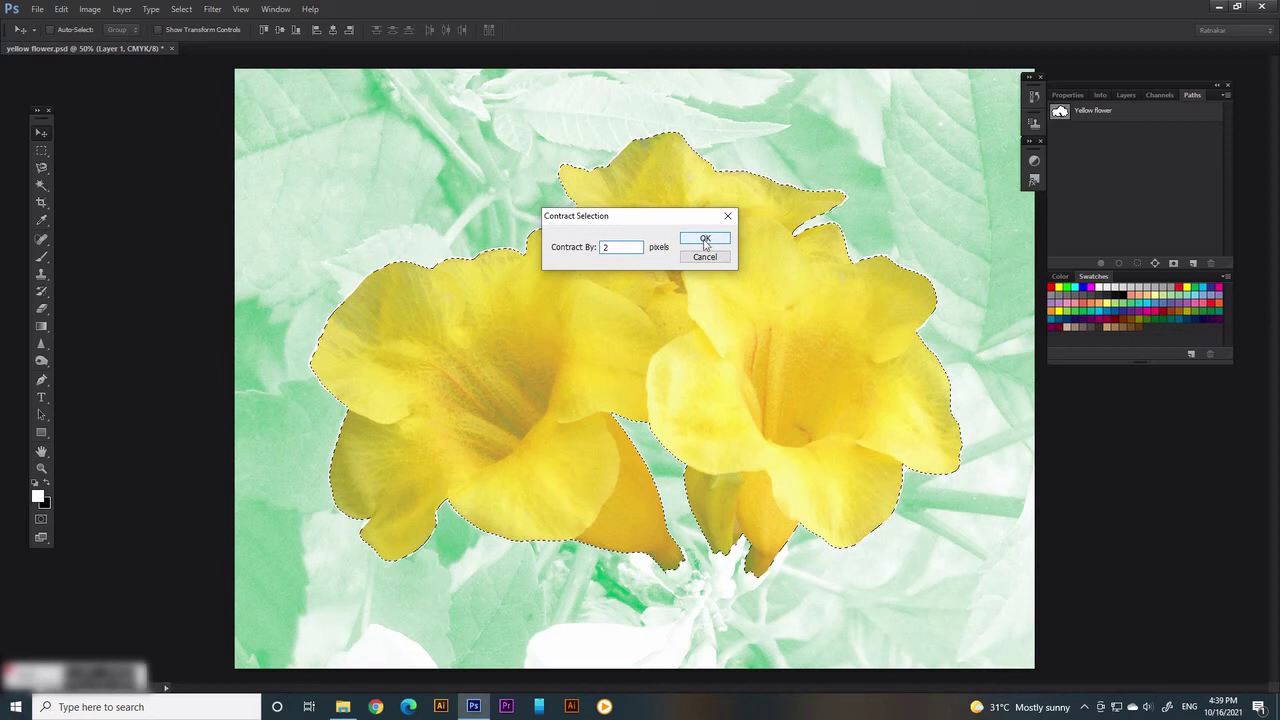
{"action": "left_click", "coordinate": [705, 243]}
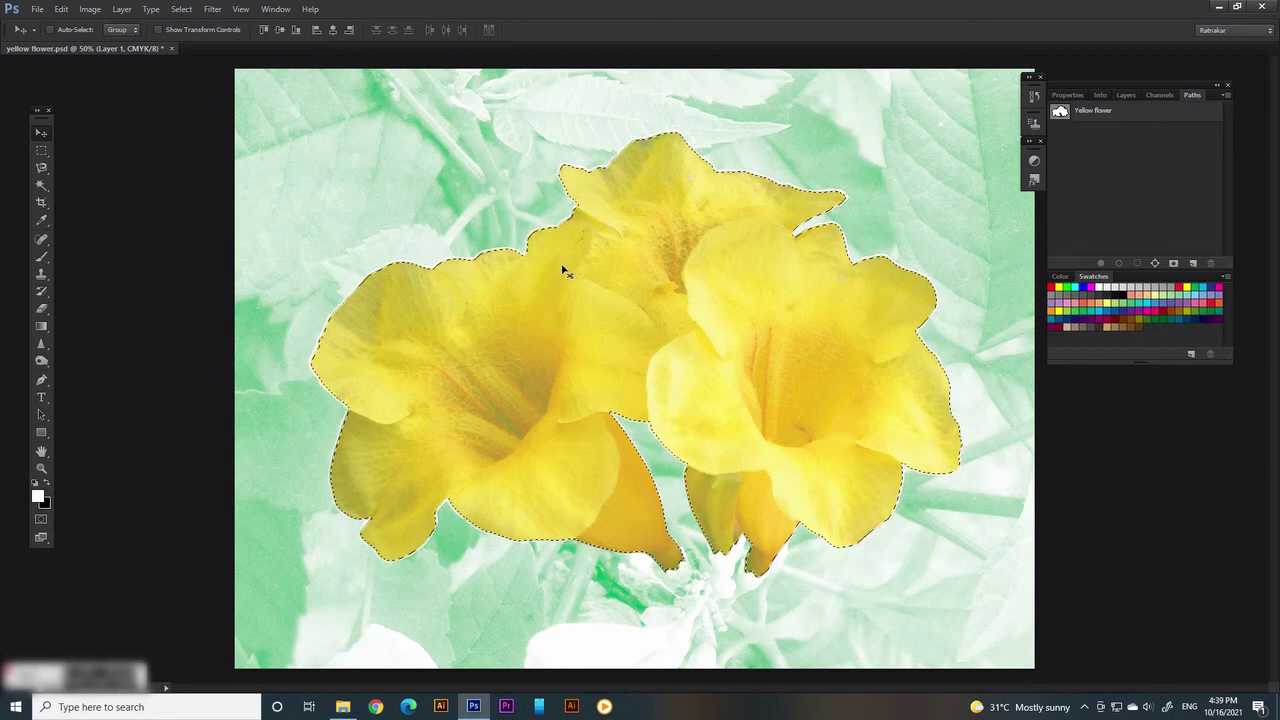
{"action": "left_click", "coordinate": [1159, 95]}
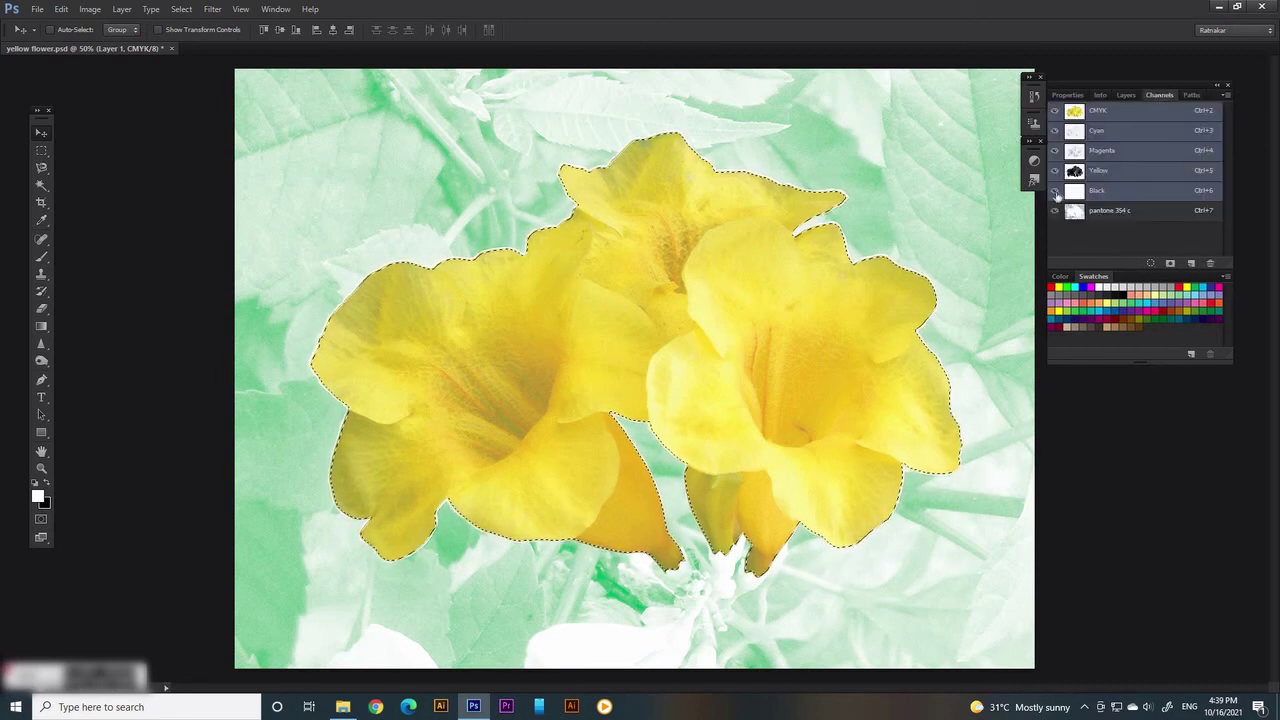
With CMYK hidden, fill the flower area of the pantone 354 c channel with 100% white
{"action": "left_click", "coordinate": [1055, 131]}
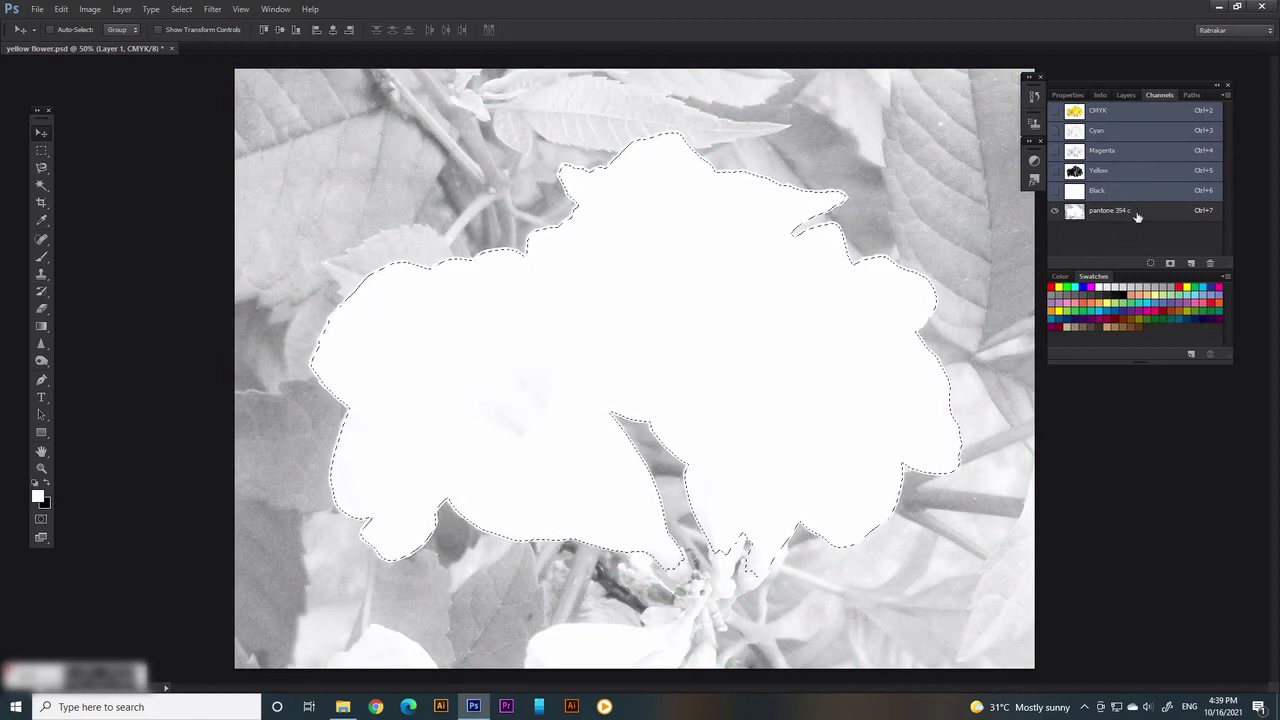
{"action": "left_click", "coordinate": [1133, 214]}
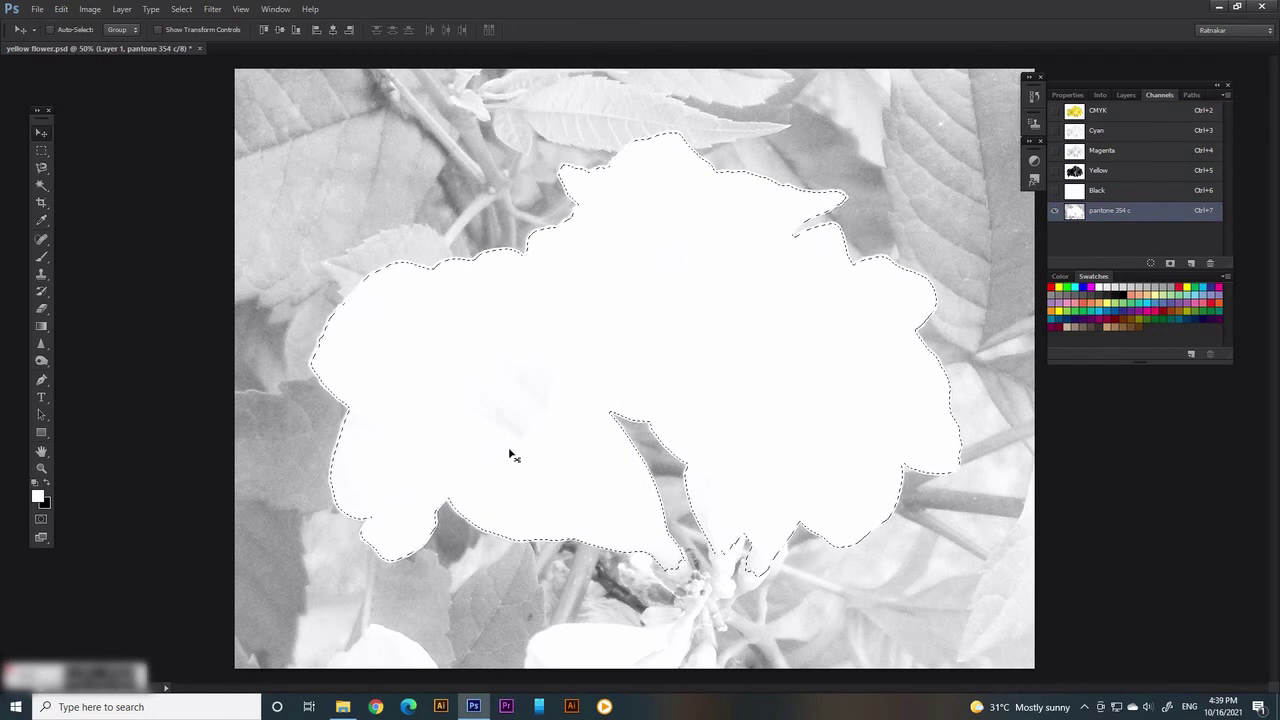
{"action": "left_click", "coordinate": [61, 9]}
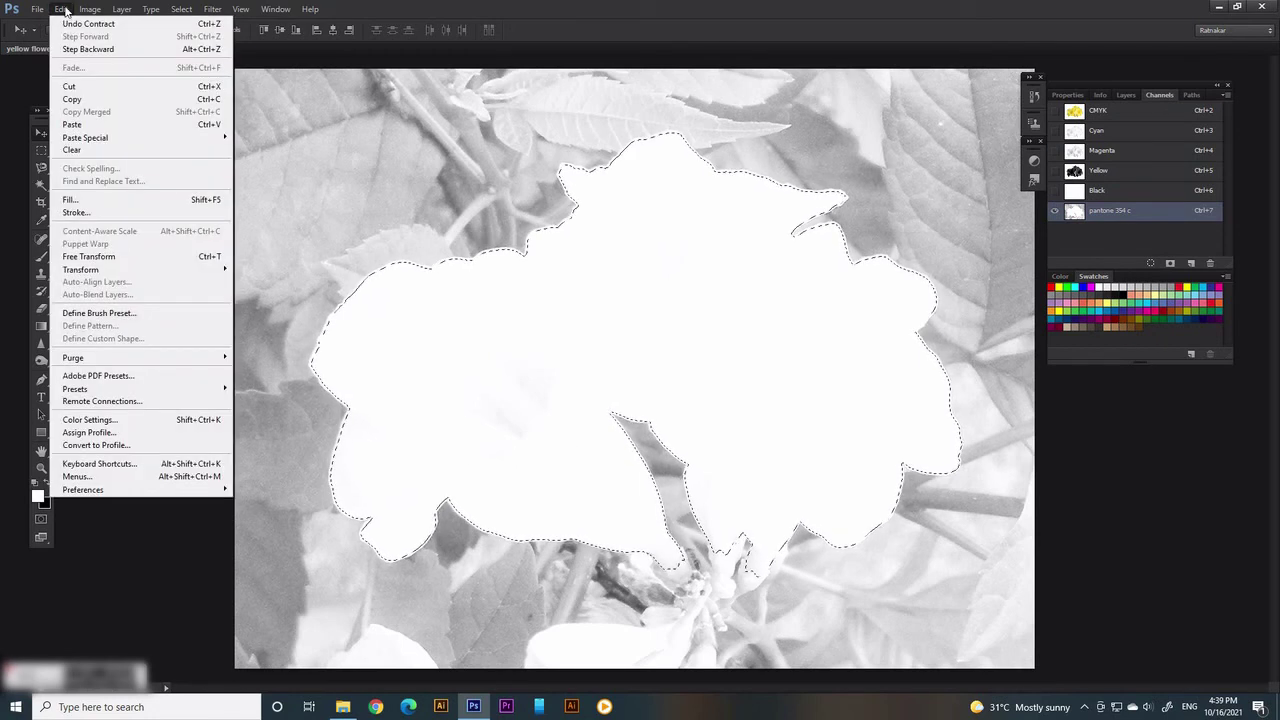
{"action": "left_click", "coordinate": [67, 203]}
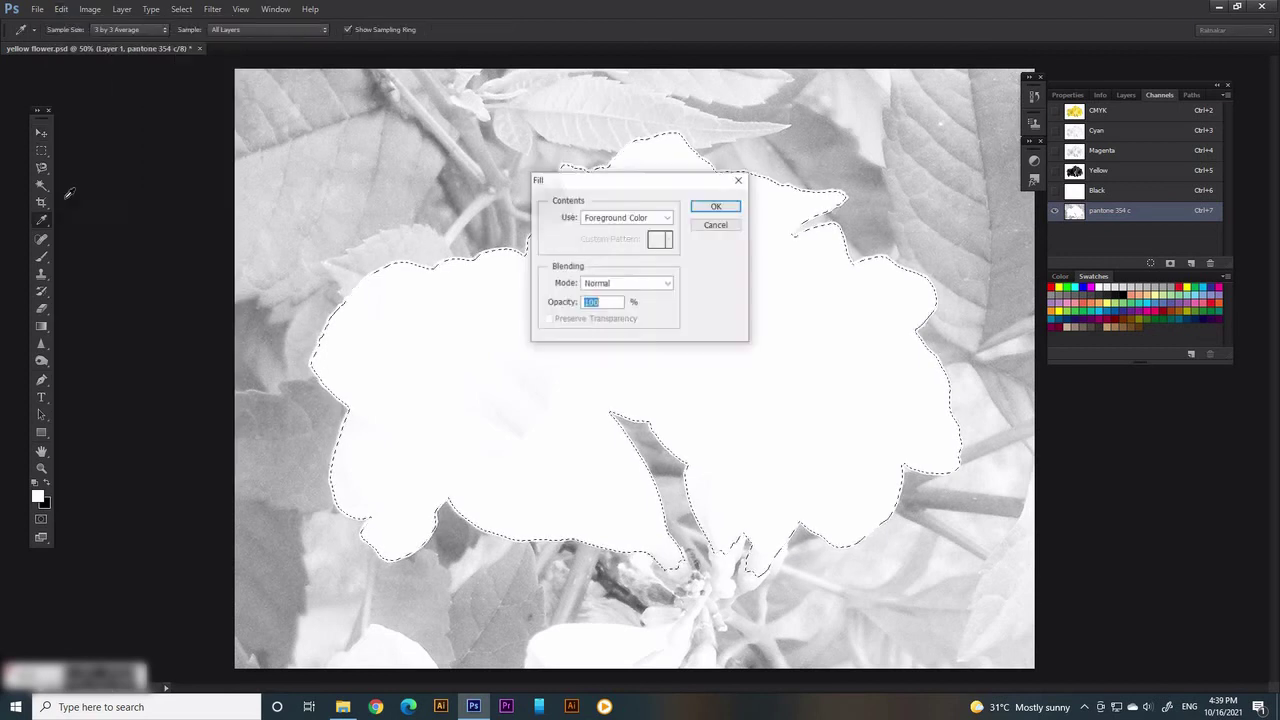
{"action": "left_click", "coordinate": [722, 206]}
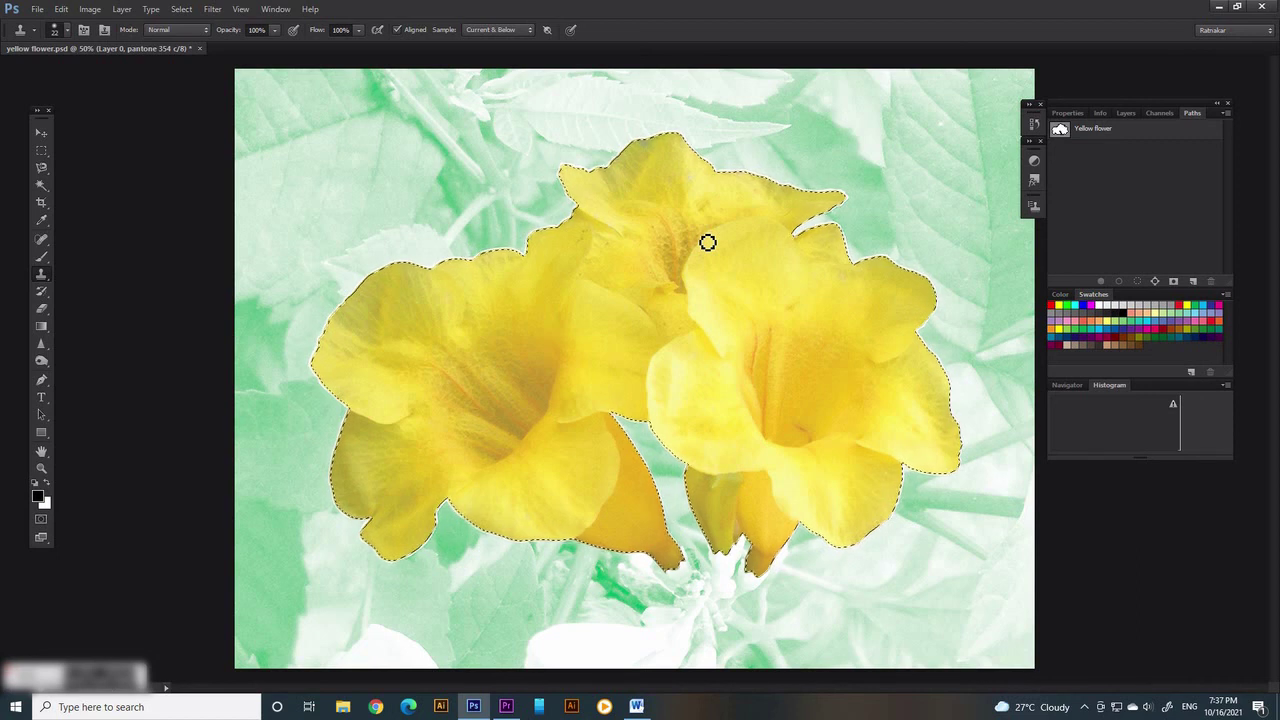
Invert the selection to the background and view the pantone 354 c channel alone
{"action": "left_click", "coordinate": [190, 11]}
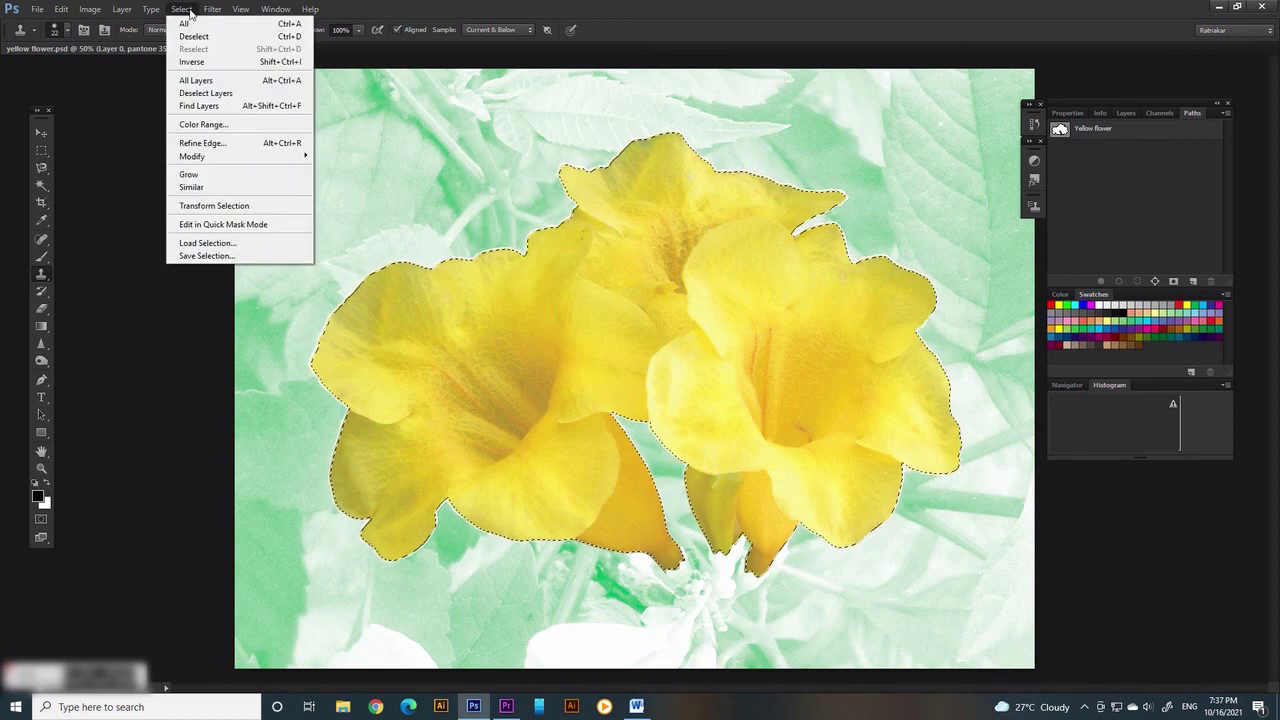
{"action": "left_click", "coordinate": [205, 62]}
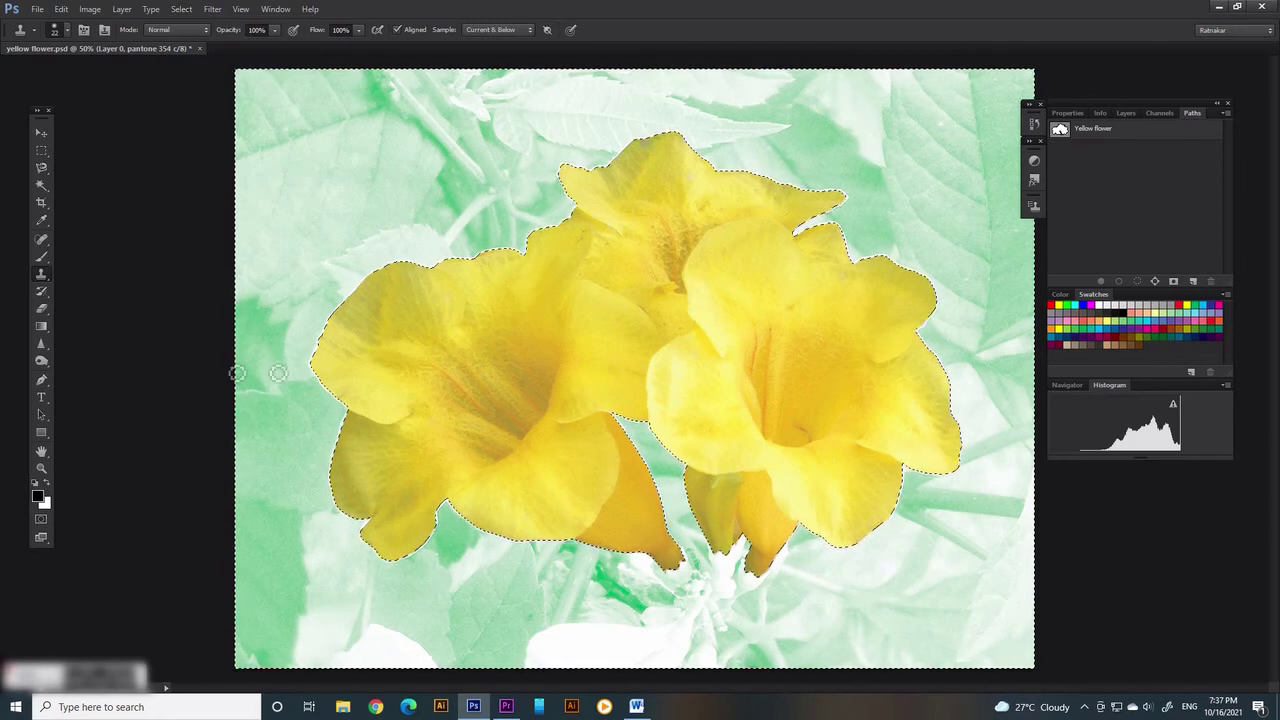
{"action": "left_click", "coordinate": [1161, 112]}
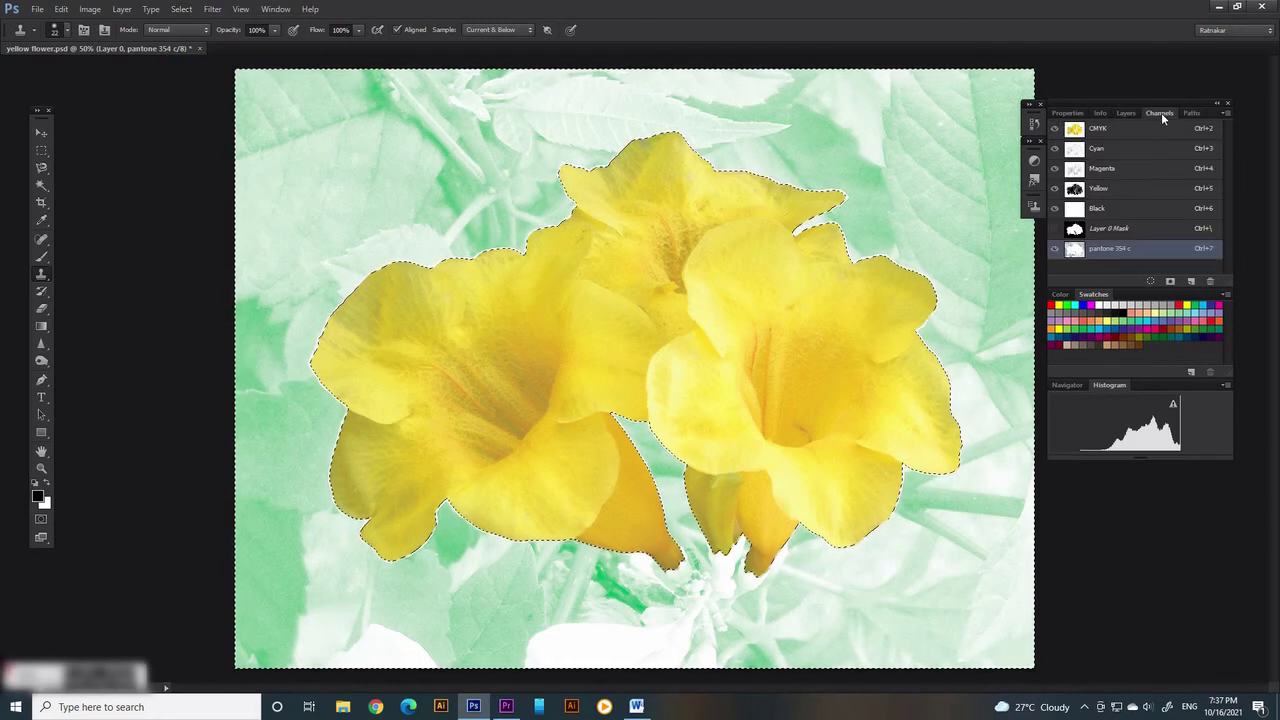
{"action": "left_click", "coordinate": [1054, 128]}
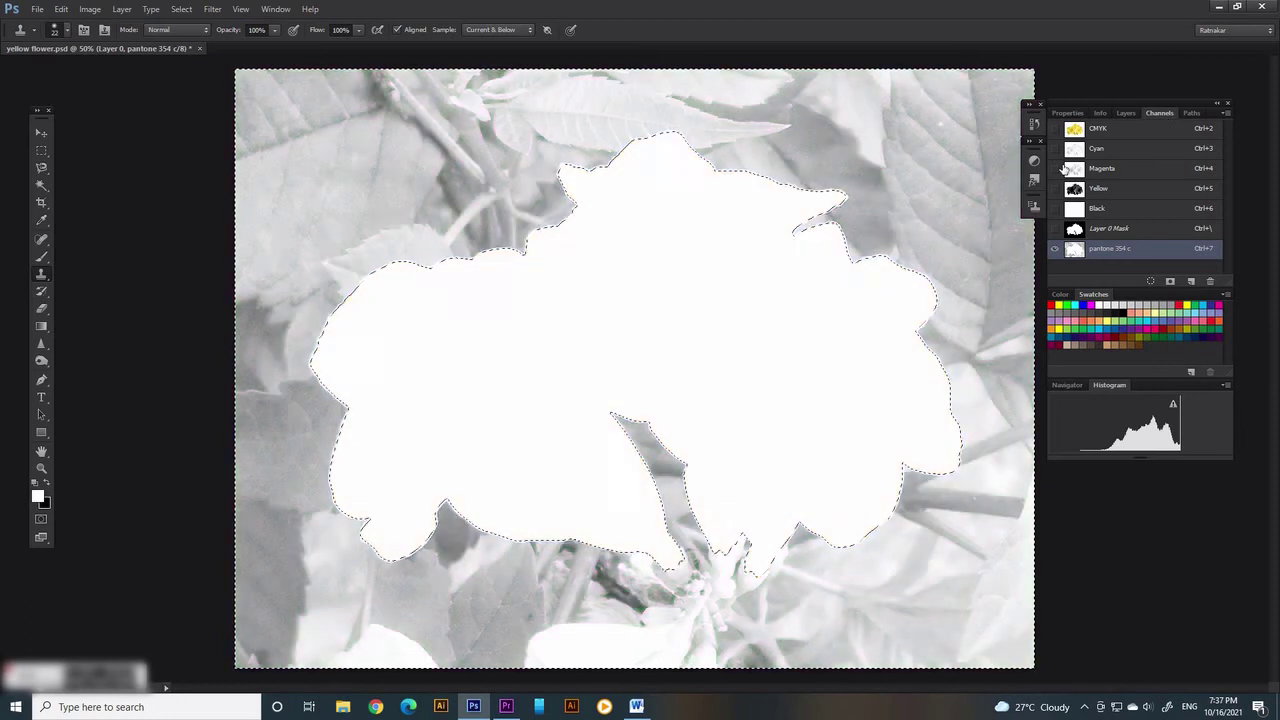
{"action": "scroll", "coordinate": [423, 277], "scroll_direction": "up", "scroll_amount": 2}
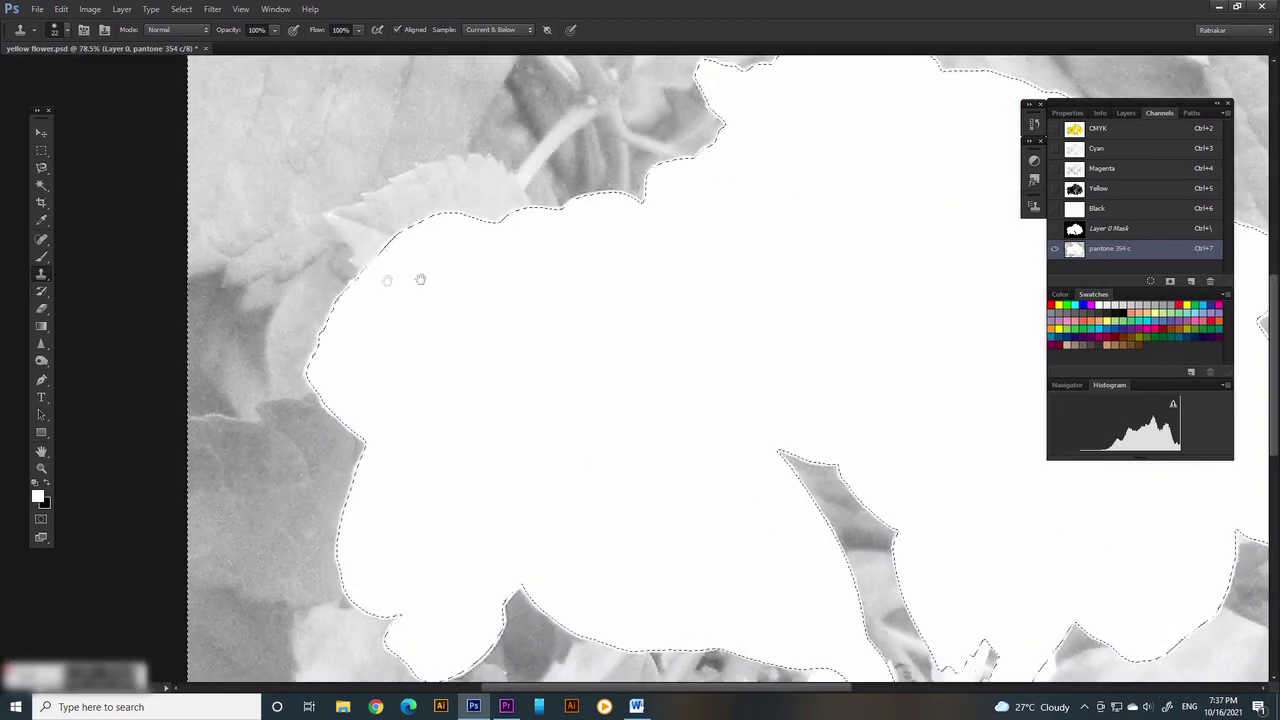
Clone-stamp leaf texture along the flower edges in the pantone 354 c channel, then restore the composite view
{"action": "left_click", "coordinate": [525, 198], "text": "alt"}
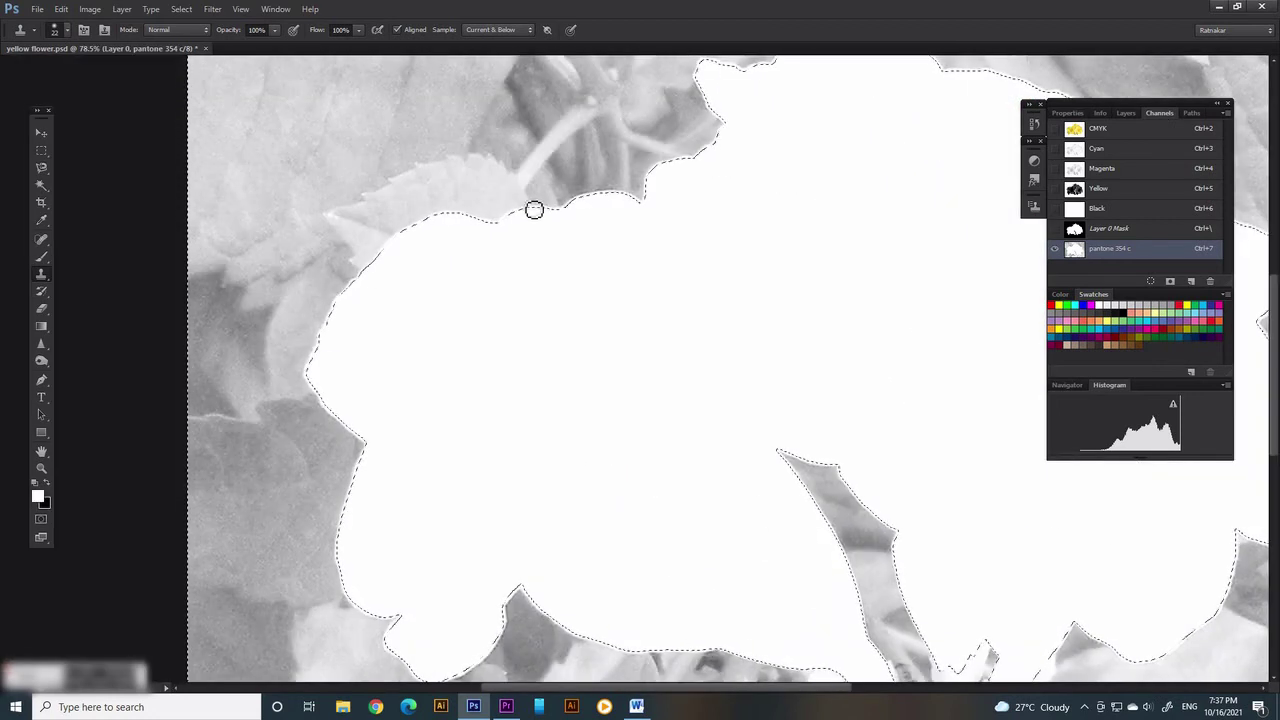
{"action": "left_click_drag", "start_coordinate": [534, 209], "coordinate": [438, 217]}
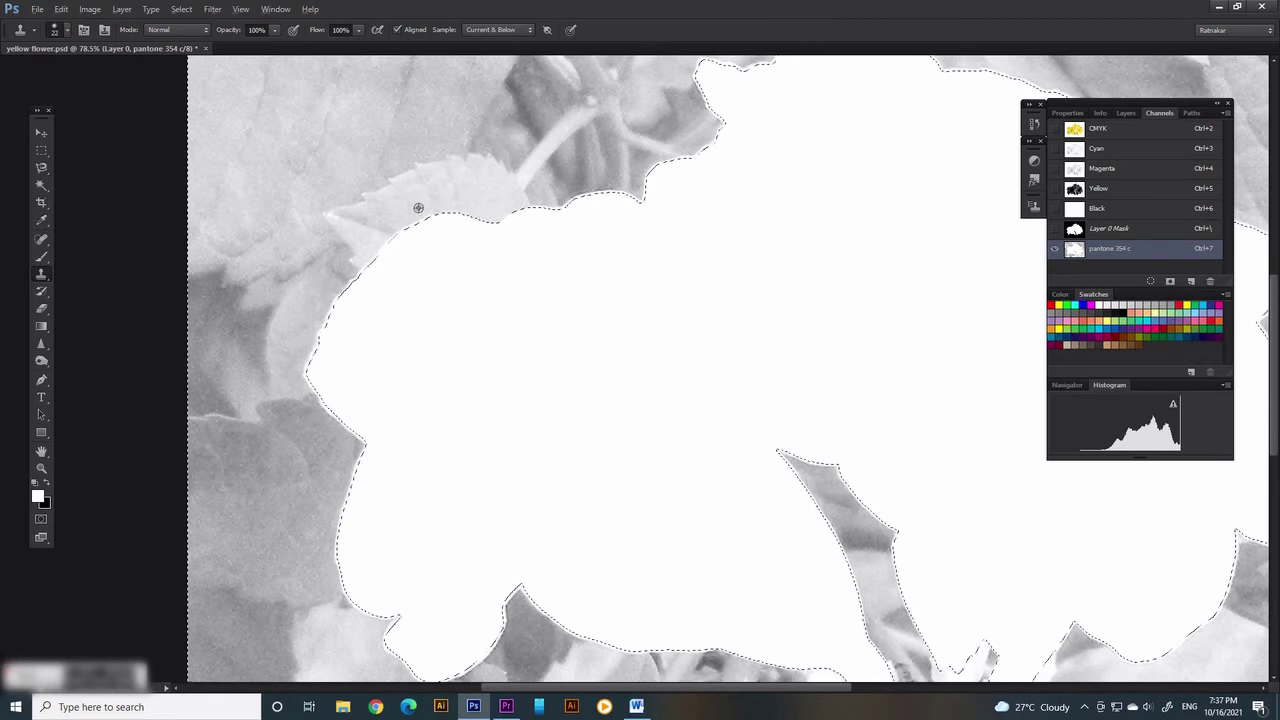
{"action": "mouse_move", "coordinate": [428, 220]}
{"action": "left_mouse_down"}
{"action": "mouse_move", "coordinate": [383, 258]}
{"action": "mouse_move", "coordinate": [305, 372]}
{"action": "left_mouse_up"}
{"action": "left_click", "coordinate": [381, 230], "text": "alt"}
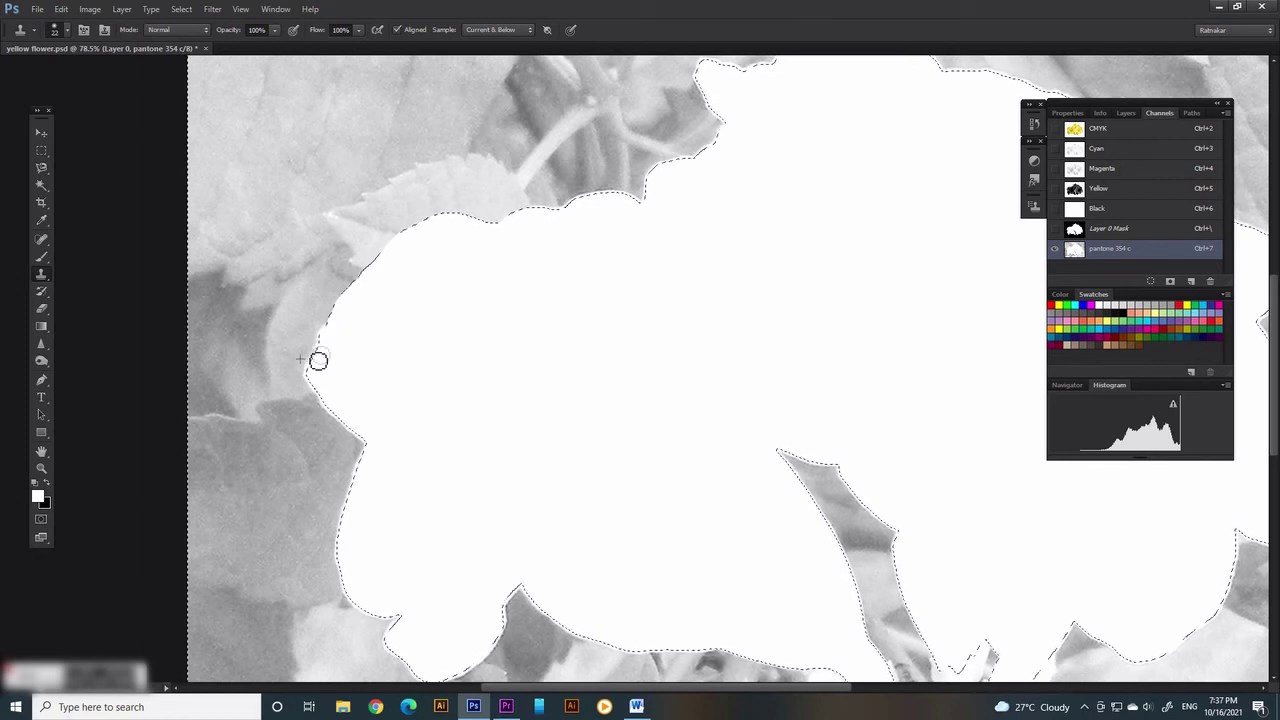
{"action": "mouse_move", "coordinate": [735, 127]}
{"action": "left_mouse_down"}
{"action": "mouse_move", "coordinate": [668, 277]}
{"action": "mouse_move", "coordinate": [437, 334]}
{"action": "mouse_move", "coordinate": [443, 346]}
{"action": "mouse_move", "coordinate": [526, 343]}
{"action": "mouse_move", "coordinate": [528, 316]}
{"action": "mouse_move", "coordinate": [544, 314]}
{"action": "left_mouse_up"}
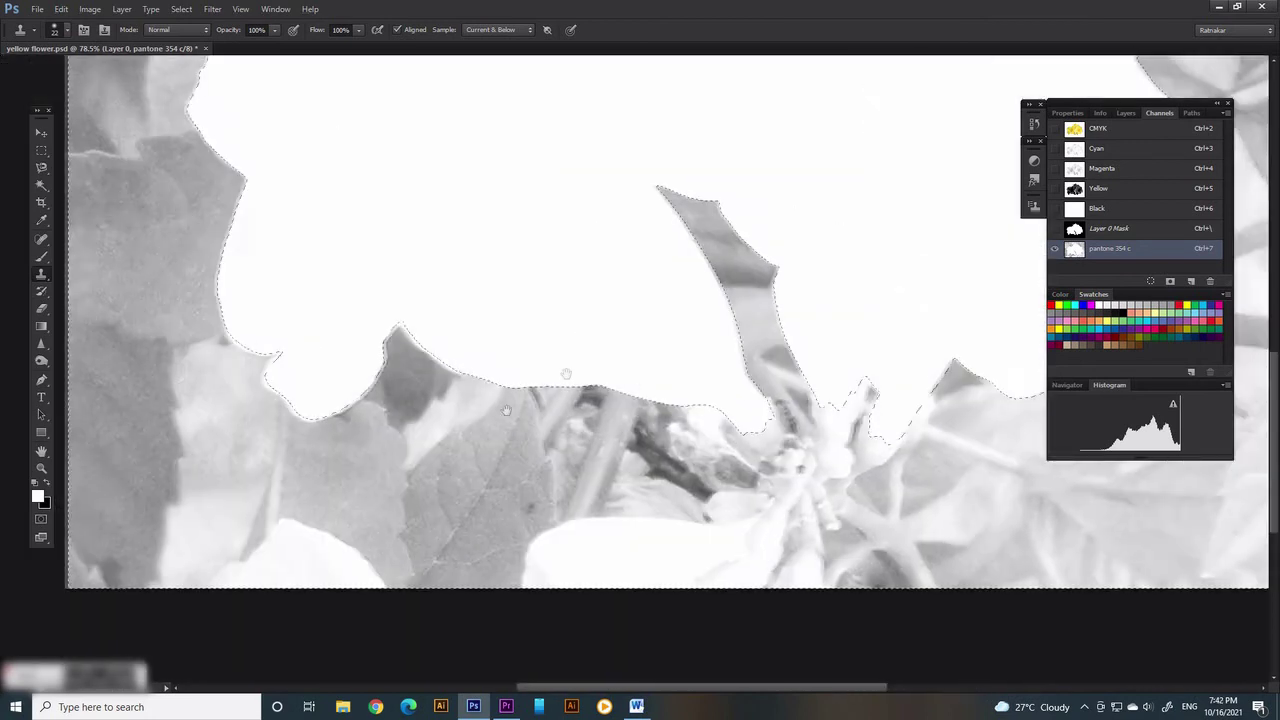
{"action": "mouse_move", "coordinate": [166, 333]}
{"action": "left_mouse_down"}
{"action": "mouse_move", "coordinate": [515, 371]}
{"action": "mouse_move", "coordinate": [481, 450]}
{"action": "mouse_move", "coordinate": [408, 452]}
{"action": "mouse_move", "coordinate": [377, 409]}
{"action": "left_mouse_up"}
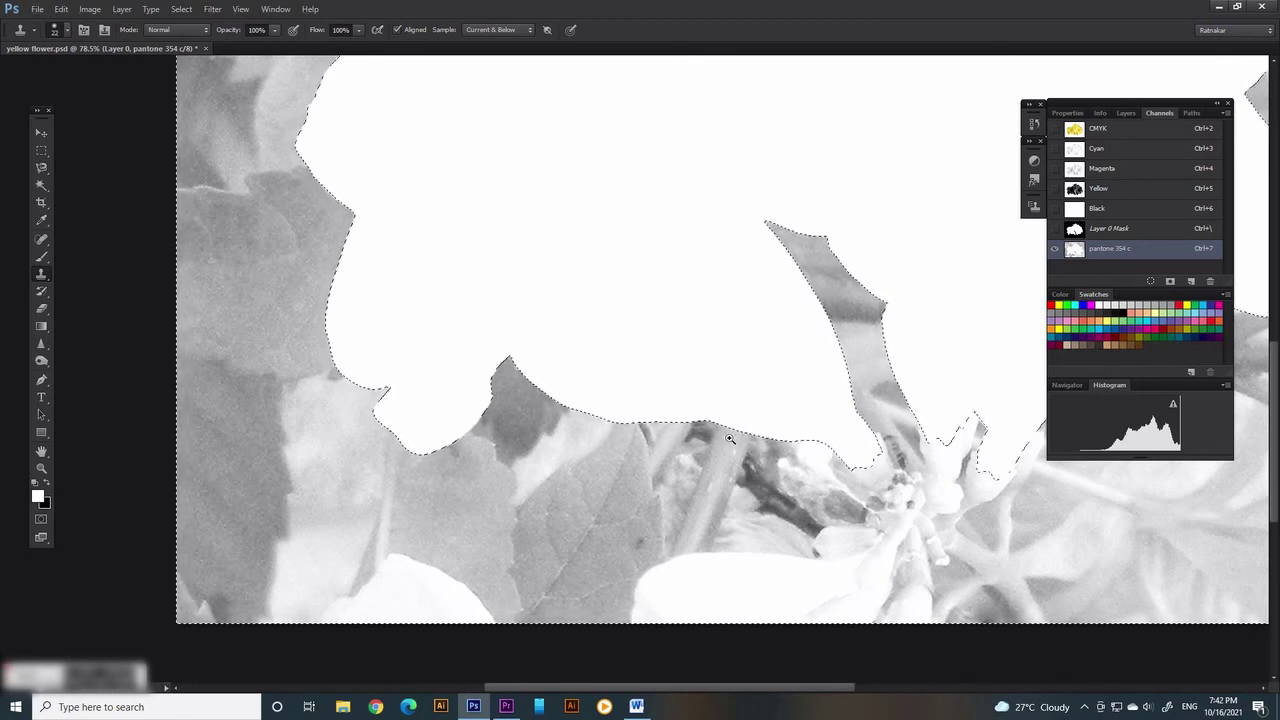
{"action": "scroll", "coordinate": [707, 384], "scroll_direction": "down", "scroll_amount": 5}
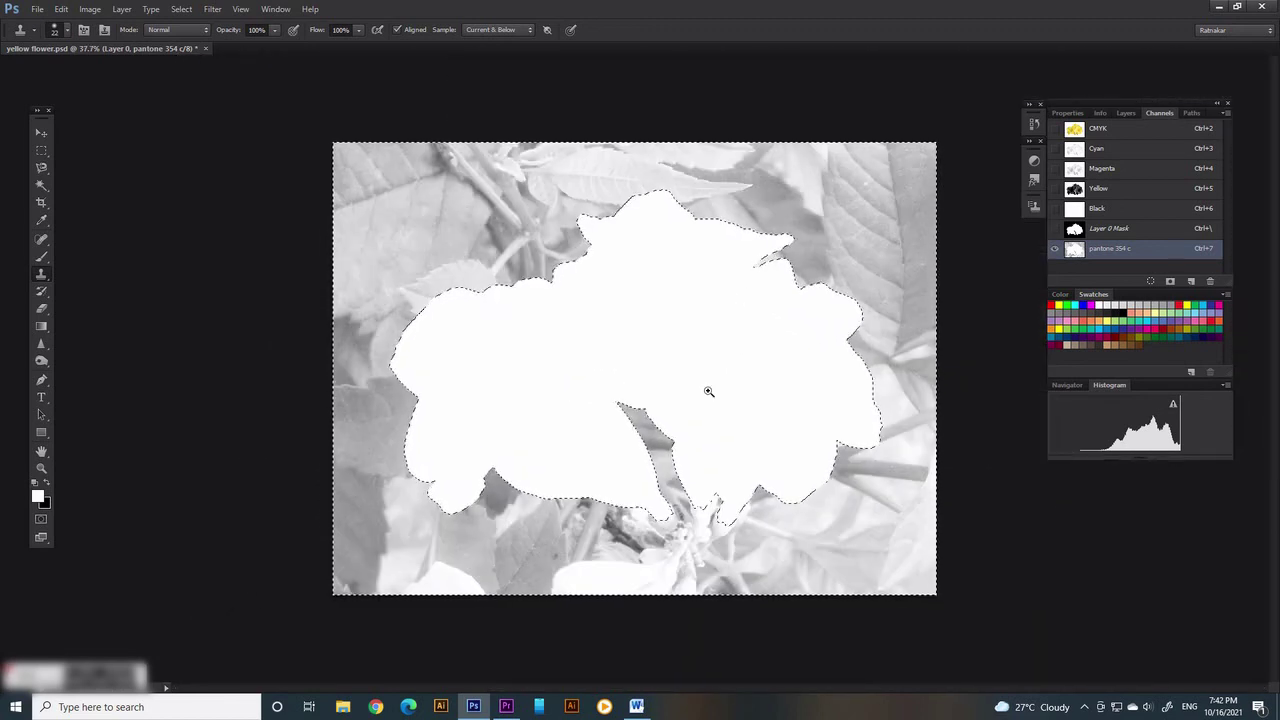
{"action": "scroll", "coordinate": [707, 391], "scroll_direction": "up", "scroll_amount": 1}
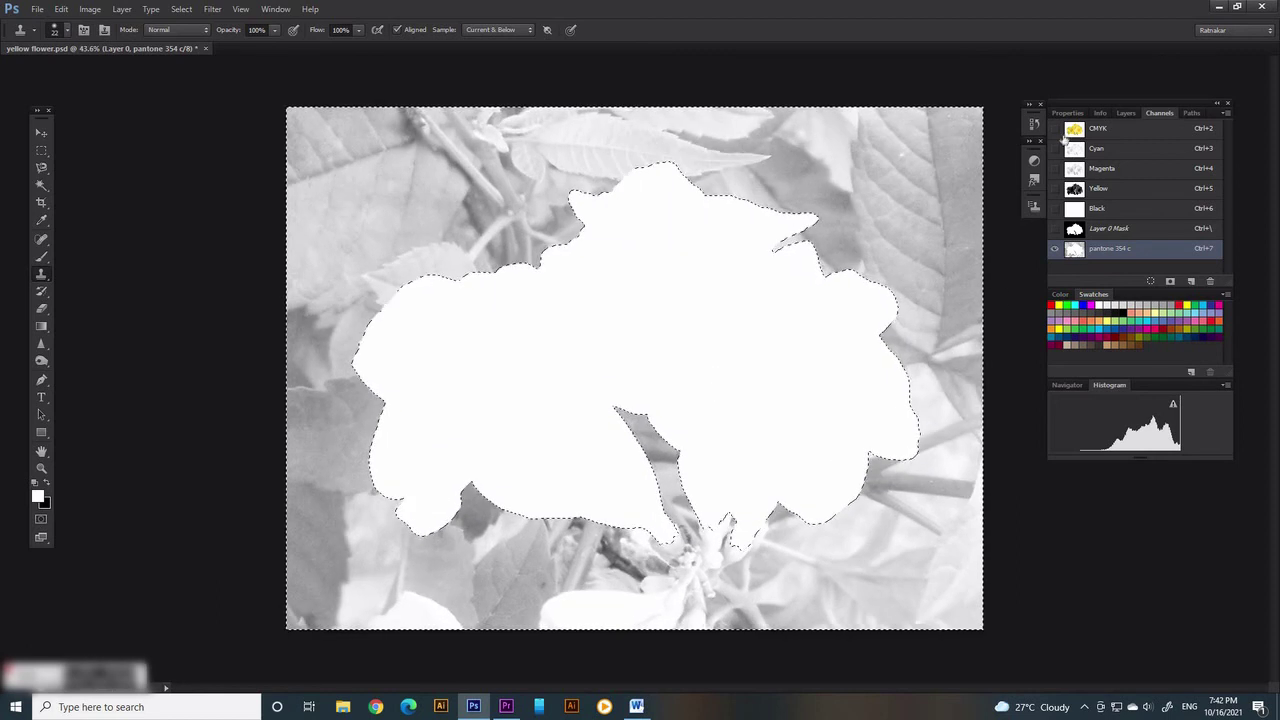
{"action": "left_click", "coordinate": [1054, 129]}
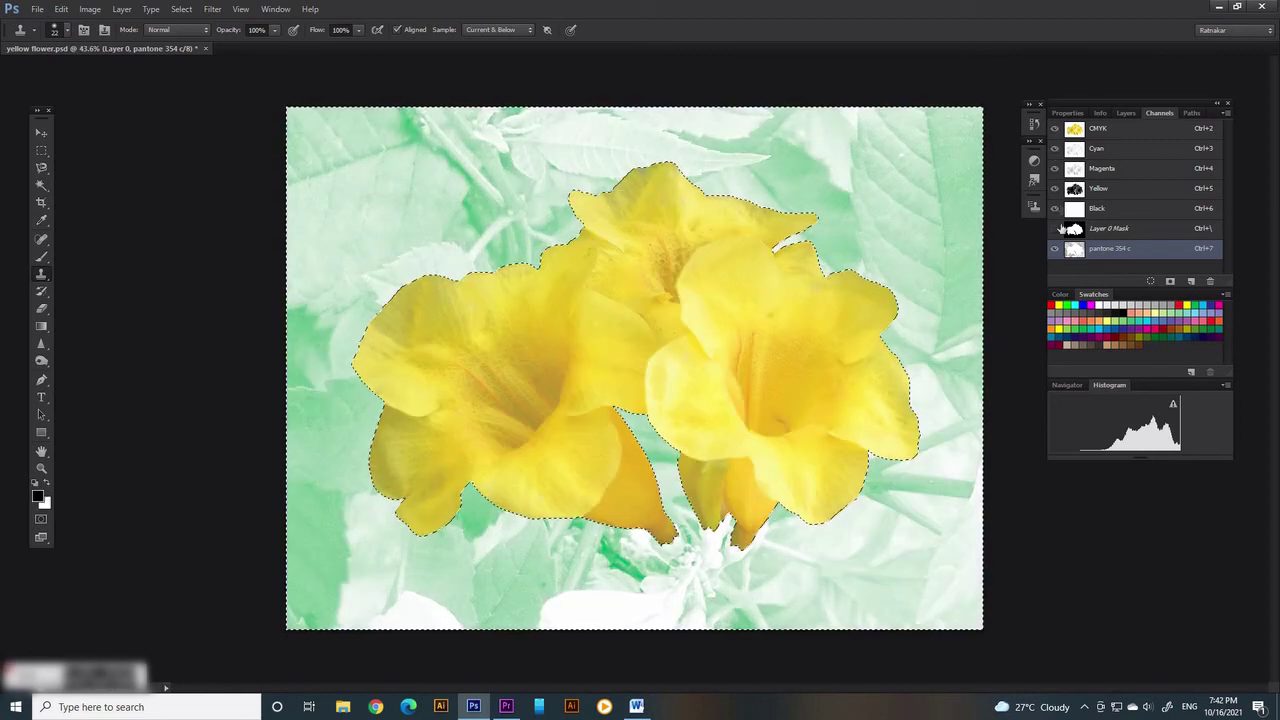
Deselect the flowers and zoom in on them
{"action": "left_click", "coordinate": [1191, 113]}
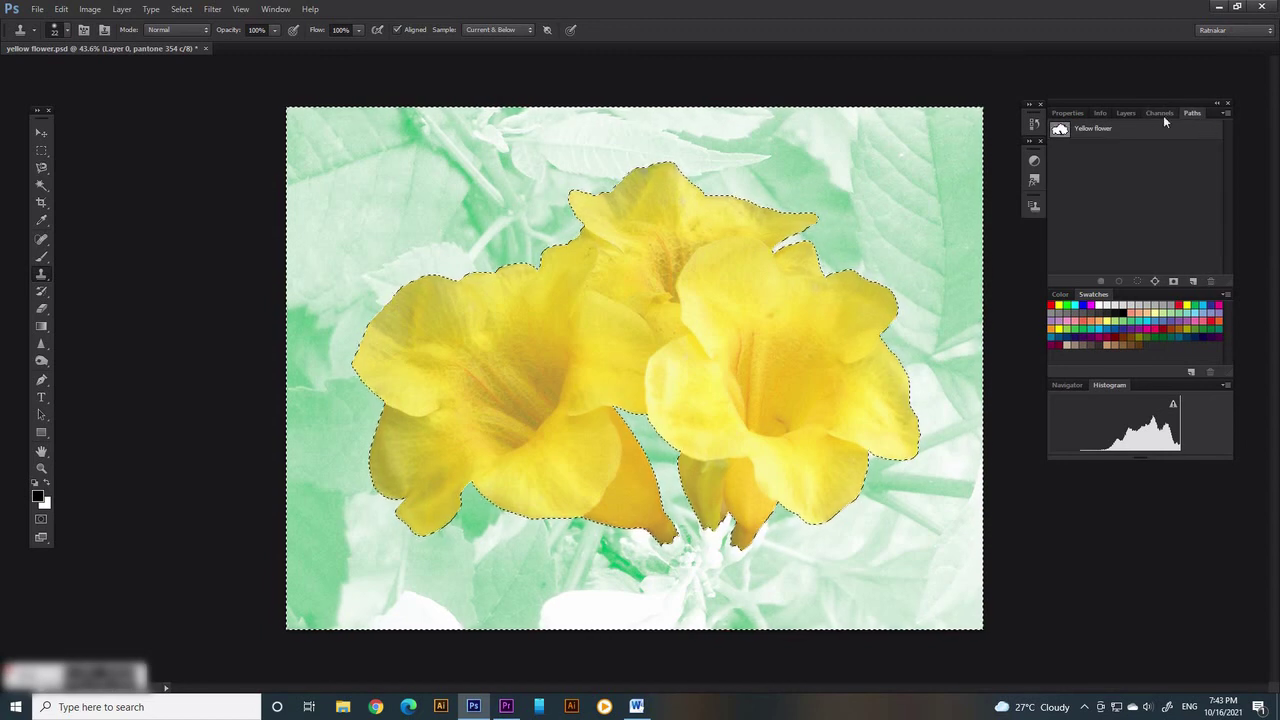
{"action": "left_click", "coordinate": [181, 10]}
{"action": "left_click", "coordinate": [192, 36]}
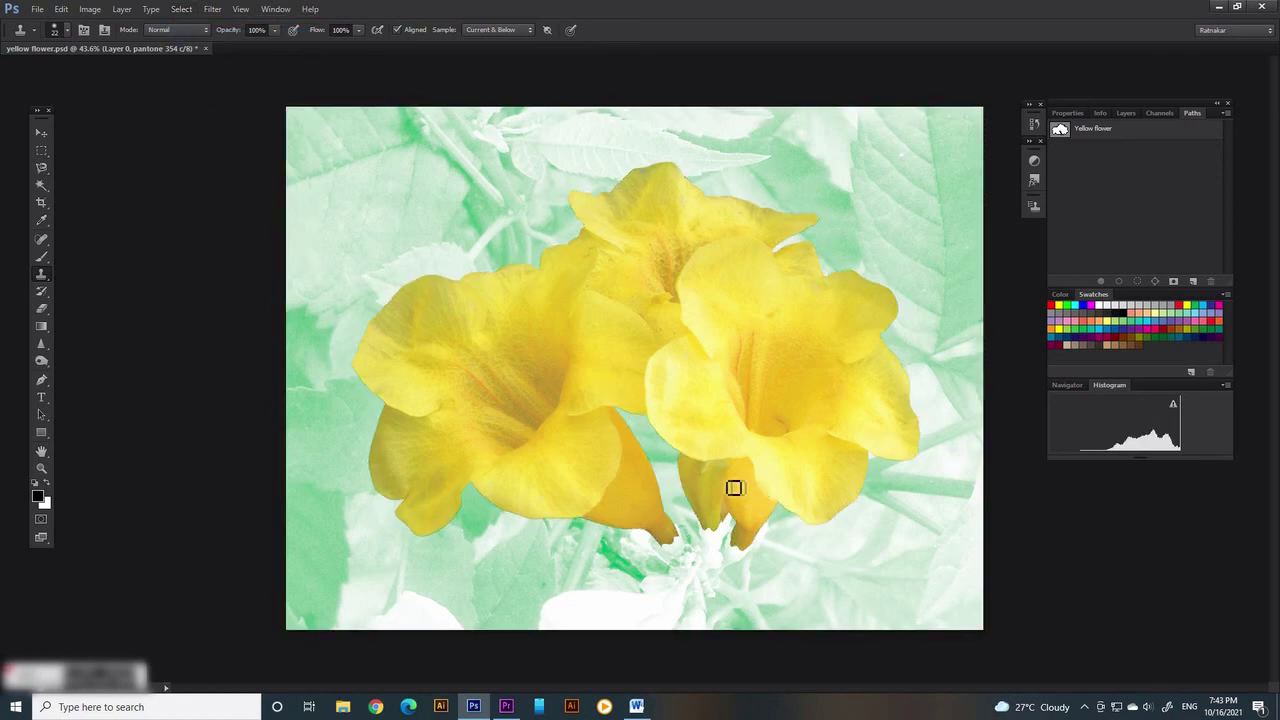
{"action": "left_click", "coordinate": [703, 486]}
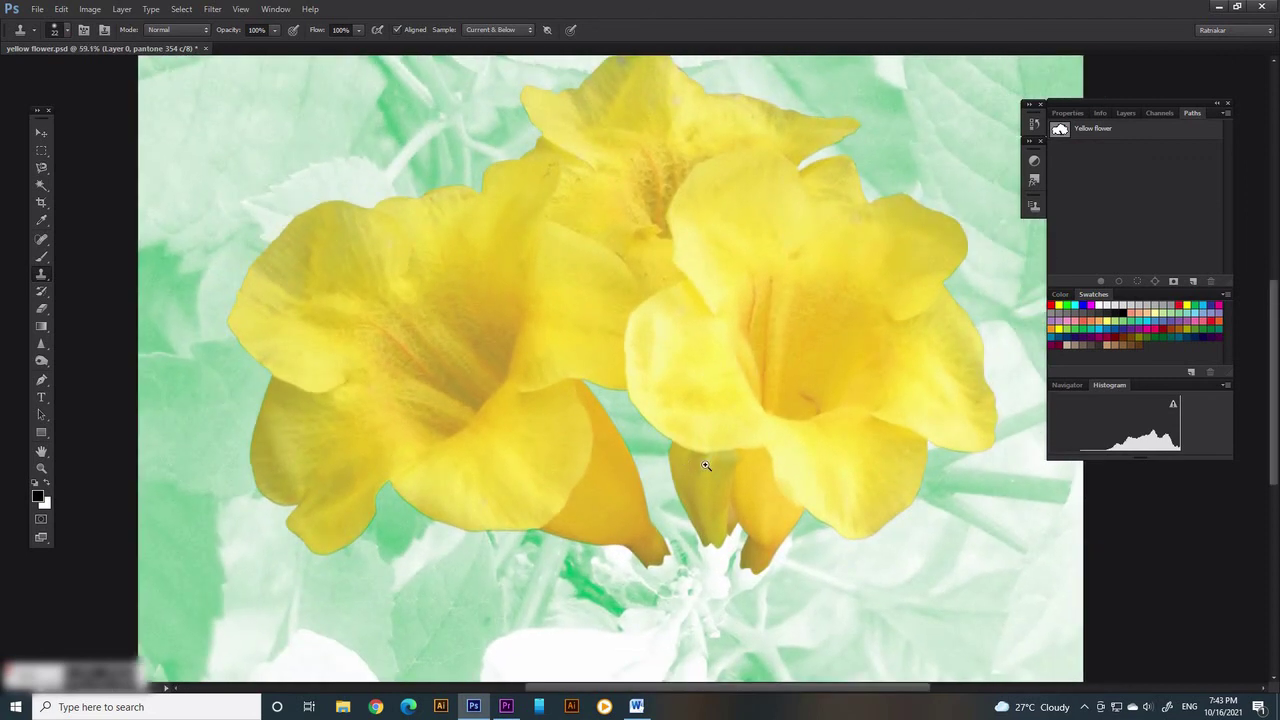
Toggle CMYK visibility to compare the pantone 354 c trap against the full-colour petal edges
{"action": "left_click", "coordinate": [1157, 114]}
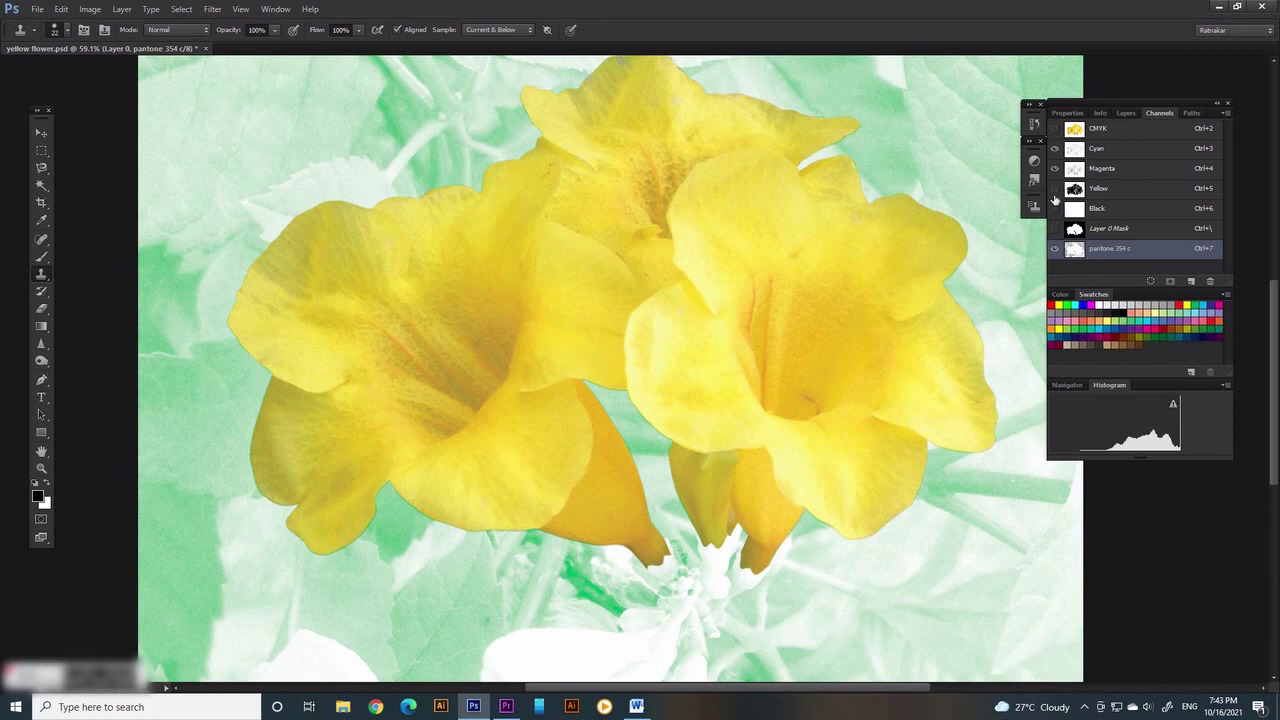
{"action": "left_click", "coordinate": [1054, 130]}
{"action": "left_click", "coordinate": [1054, 130]}
{"action": "left_click", "coordinate": [1054, 130]}
{"action": "left_click", "coordinate": [1054, 130]}
{"action": "left_click", "coordinate": [1054, 130]}
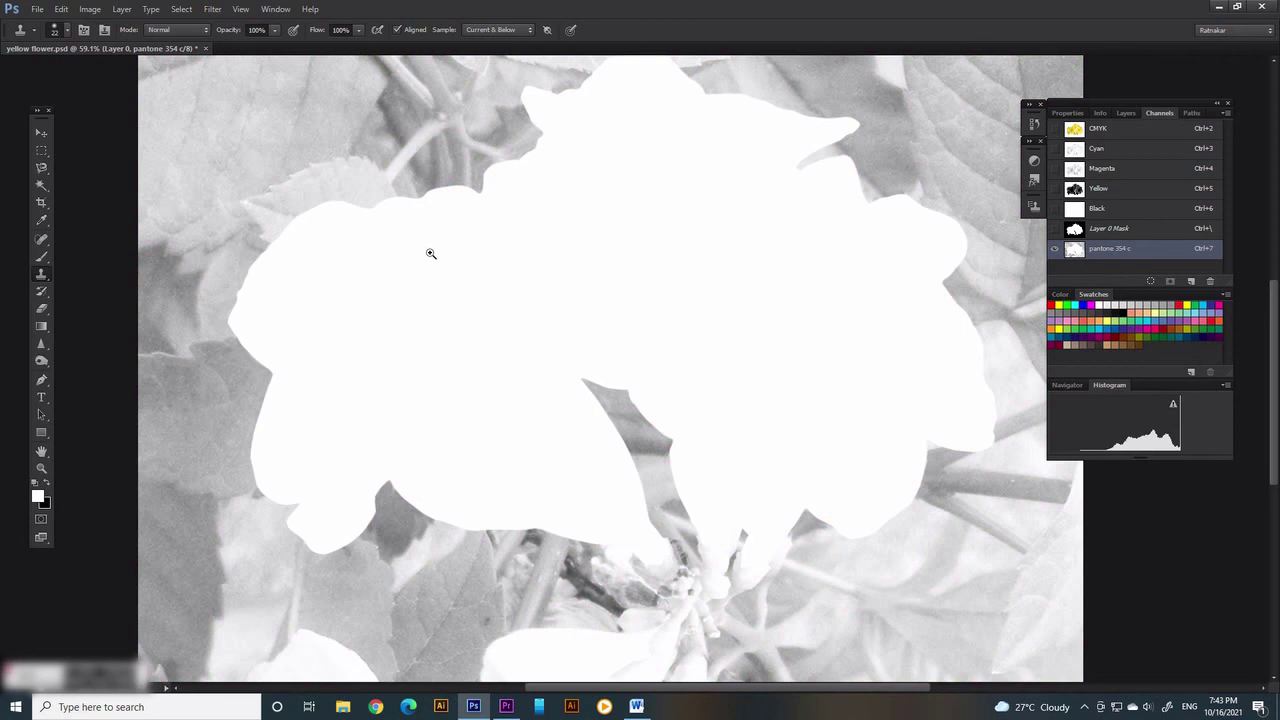
{"action": "mouse_move", "coordinate": [430, 253]}
{"action": "left_mouse_down"}
{"action": "mouse_move", "coordinate": [509, 235]}
{"action": "mouse_move", "coordinate": [635, 168]}
{"action": "mouse_move", "coordinate": [600, 351]}
{"action": "mouse_move", "coordinate": [540, 439]}
{"action": "left_mouse_up"}
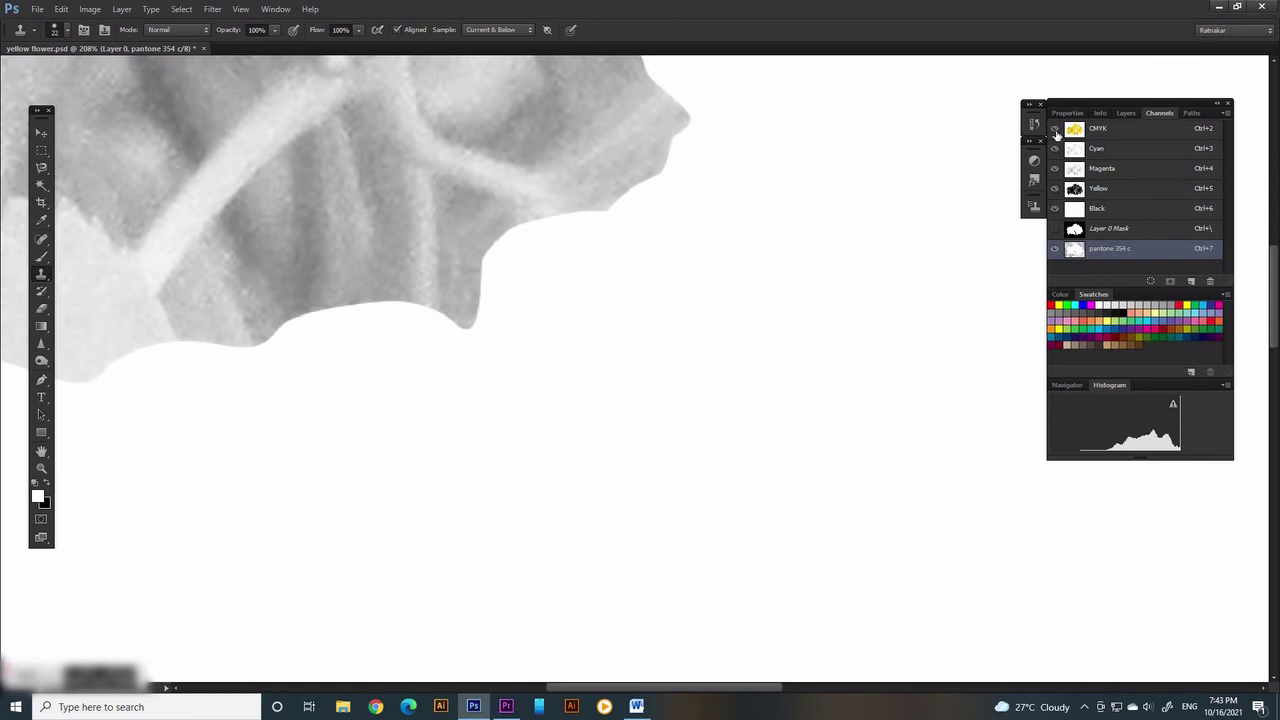
{"action": "left_click", "coordinate": [1055, 130]}
{"action": "left_click", "coordinate": [1055, 130]}
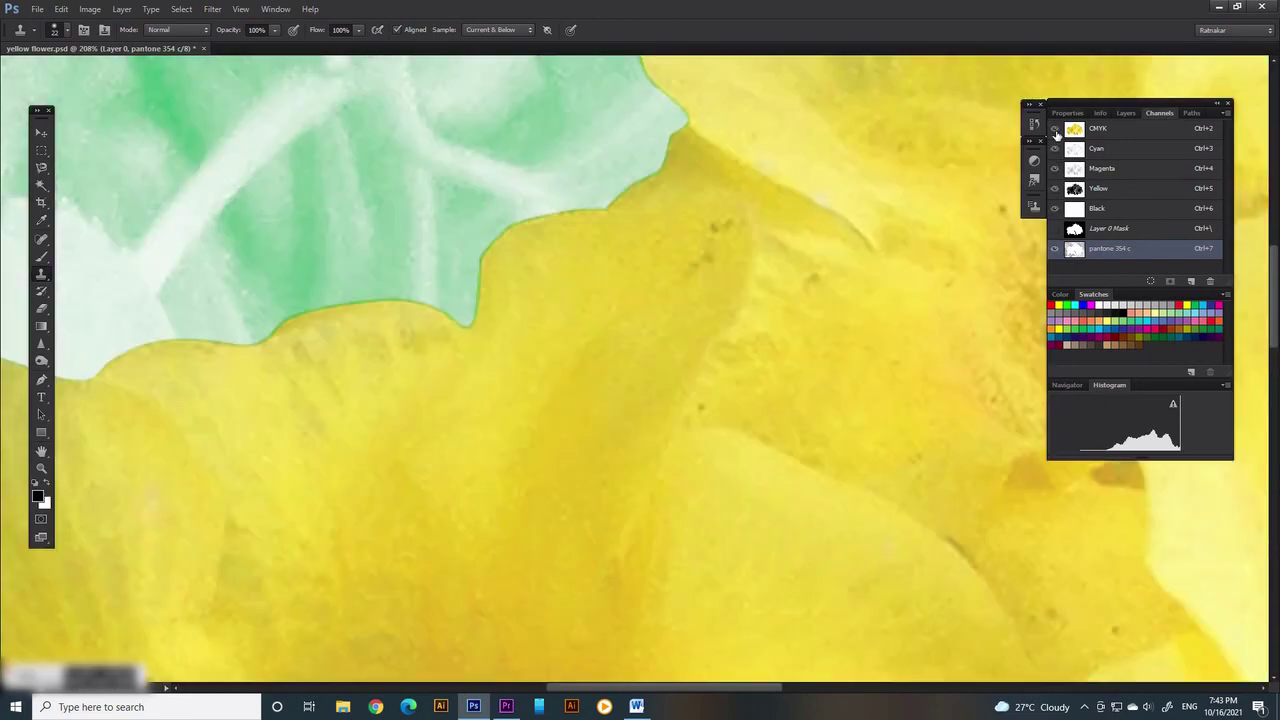